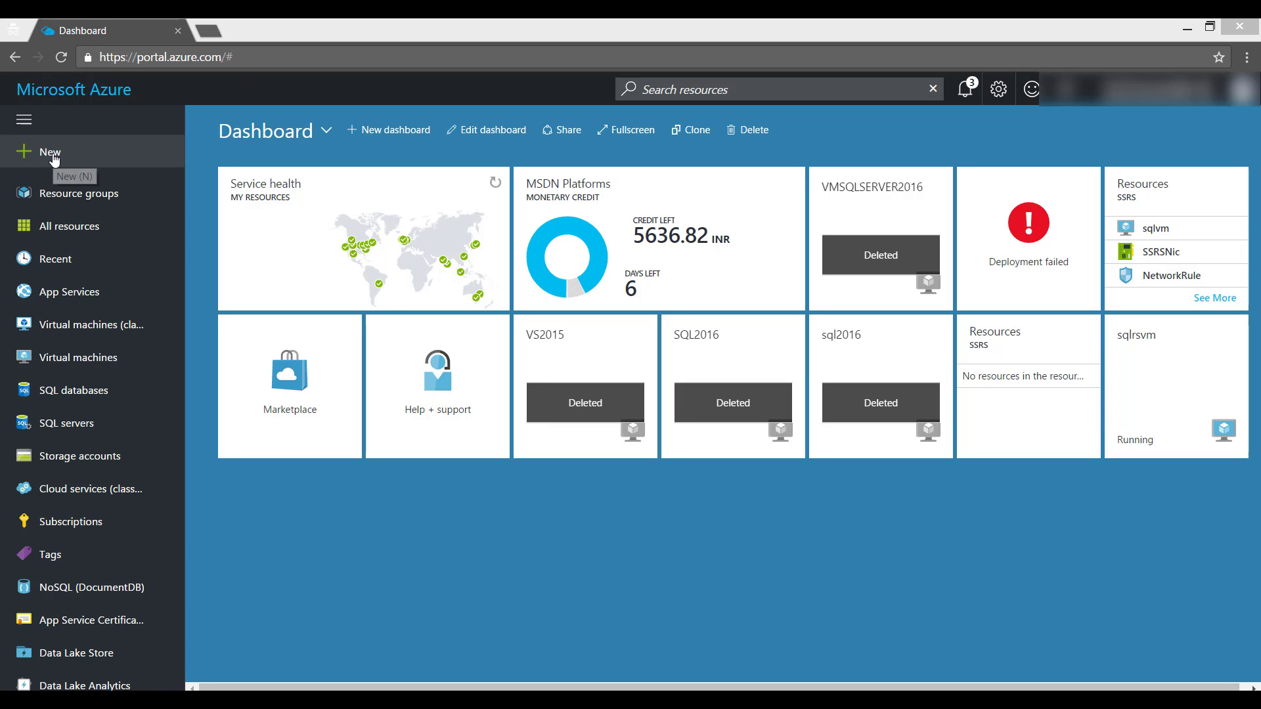
# Start adding a virtual machine and search the Compute marketplace for SQL Server Reporting Services Technical Preview.
pyautogui.click(88, 362)
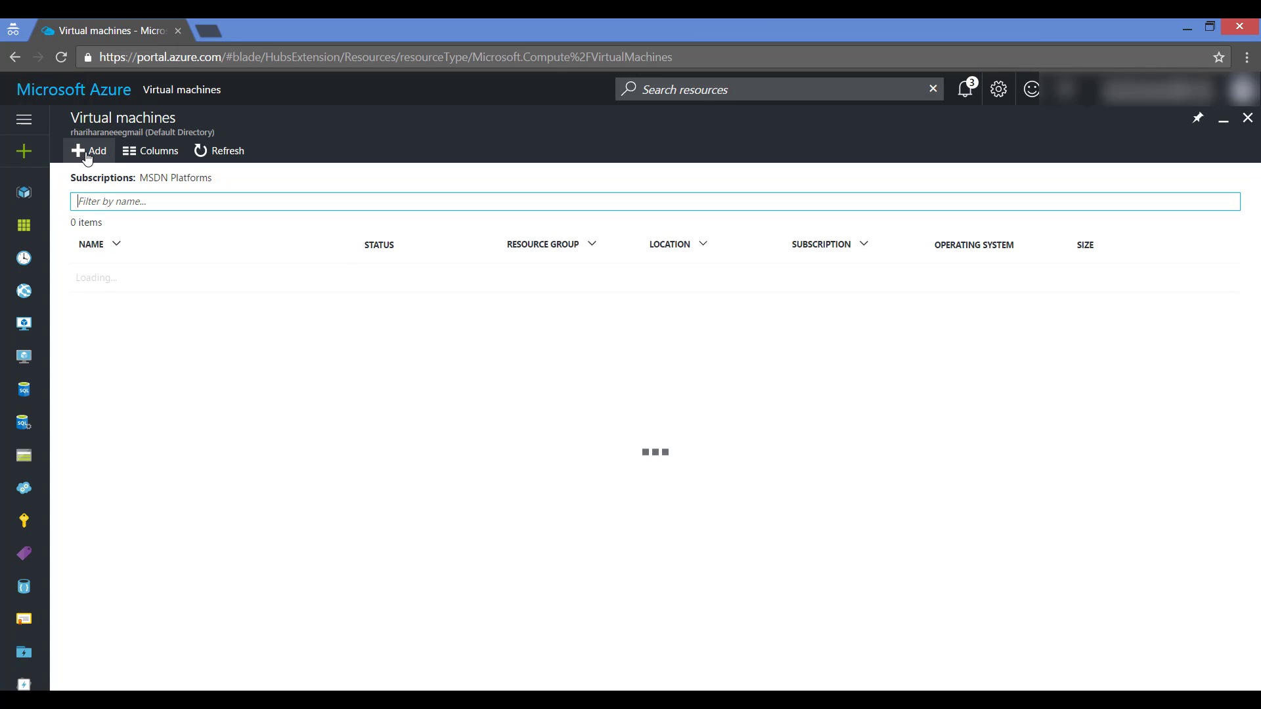
pyautogui.click(107, 165)
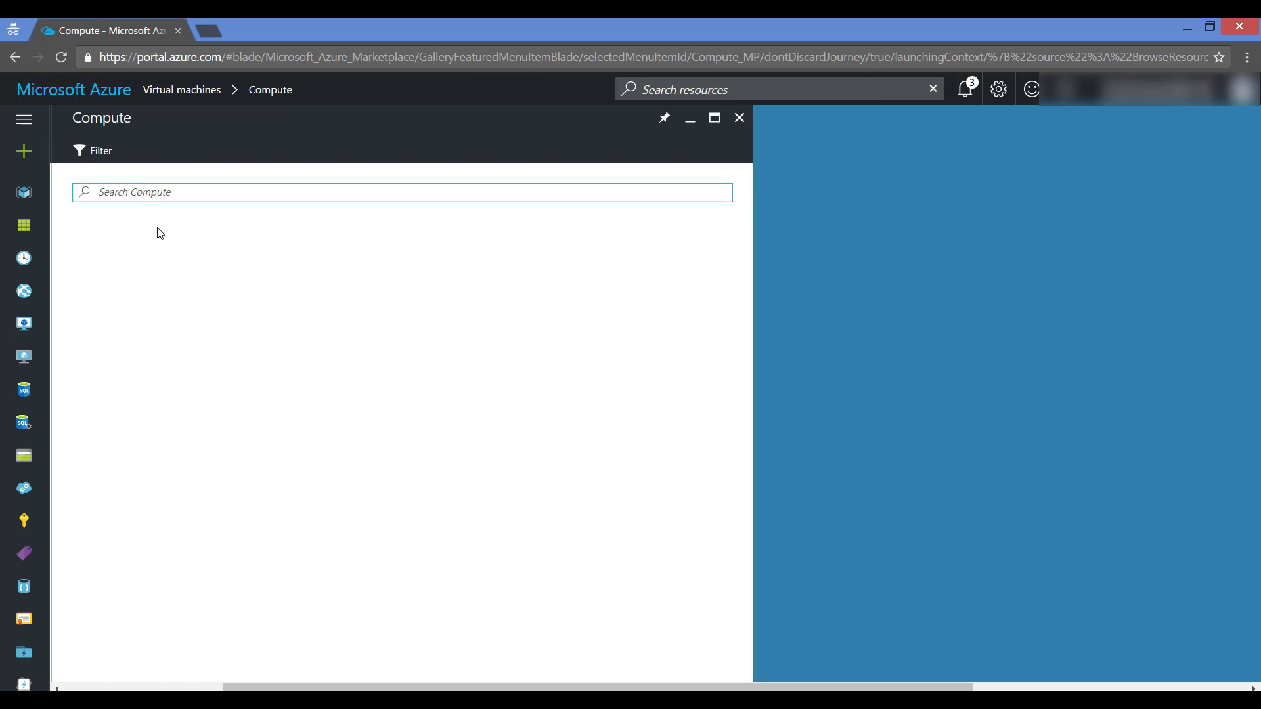
pyautogui.write('sql serber')
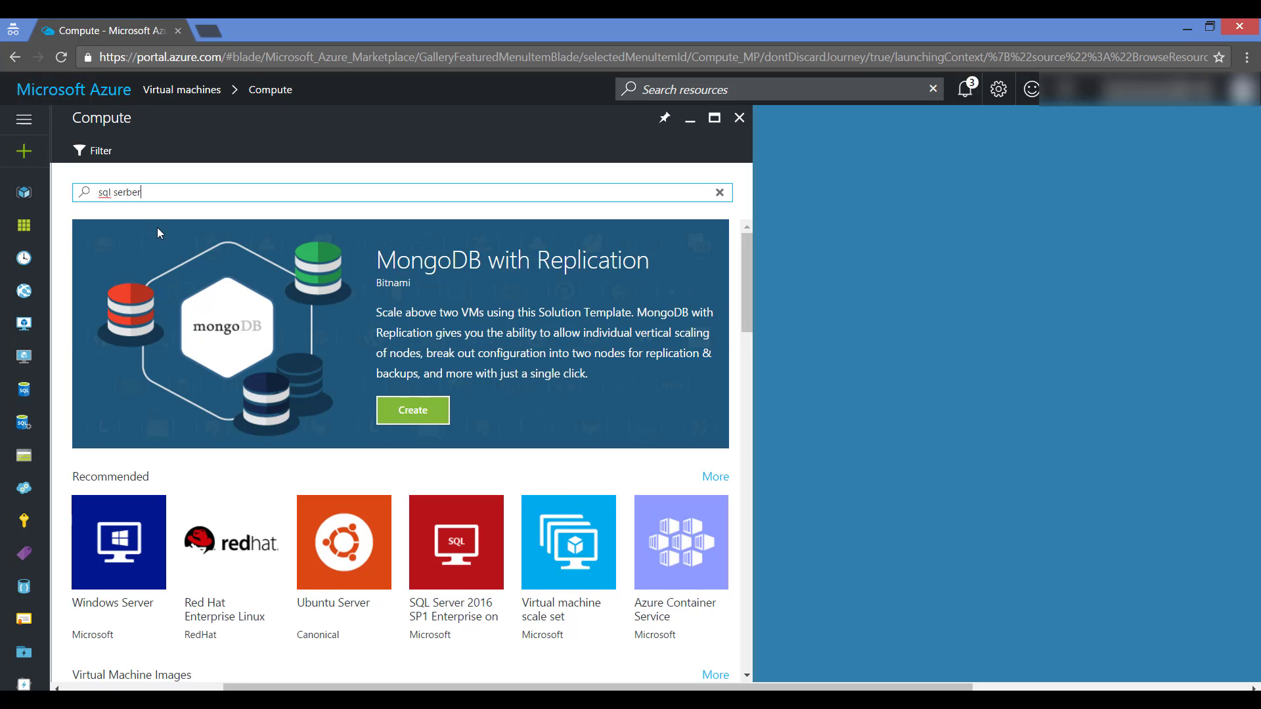
pyautogui.press('BackSpace')
pyautogui.press('BackSpace')
pyautogui.press('BackSpace')
pyautogui.press('BackSpace')
pyautogui.press('BackSpace')
pyautogui.press('BackSpace')
pyautogui.press('BackSpace')
pyautogui.press('BackSpace')
pyautogui.write('reporting')
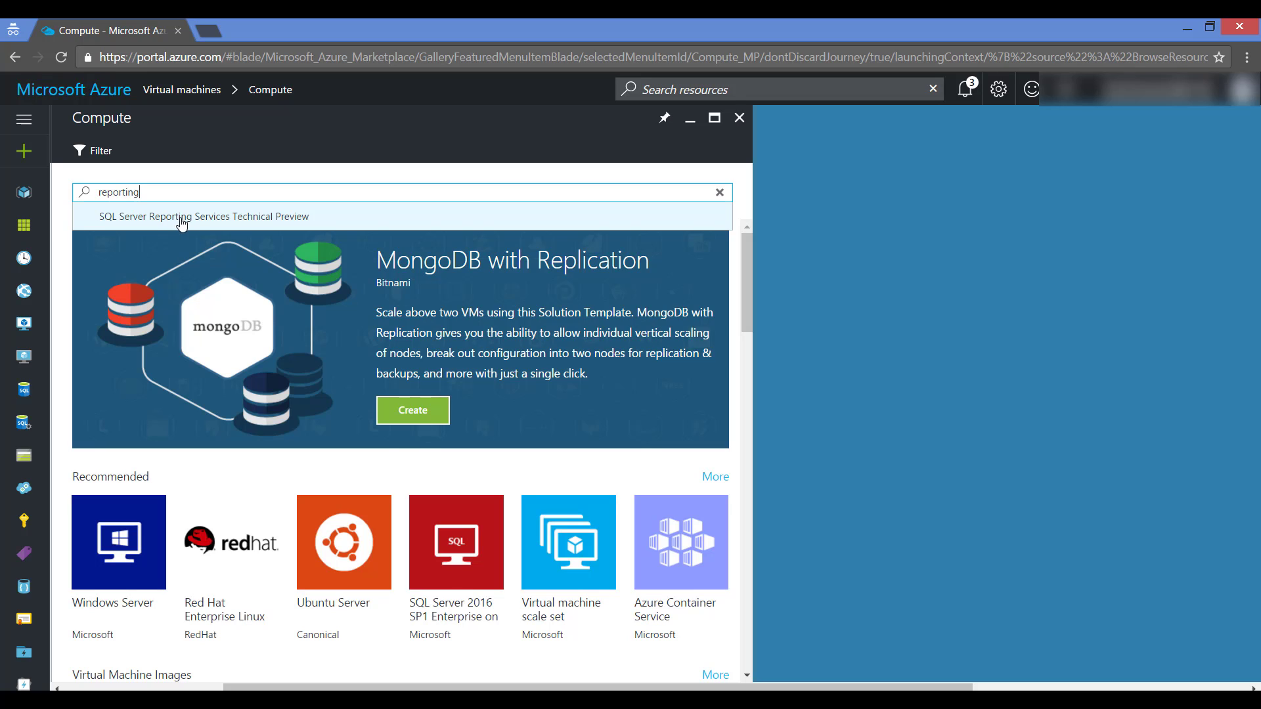
pyautogui.click(215, 217)
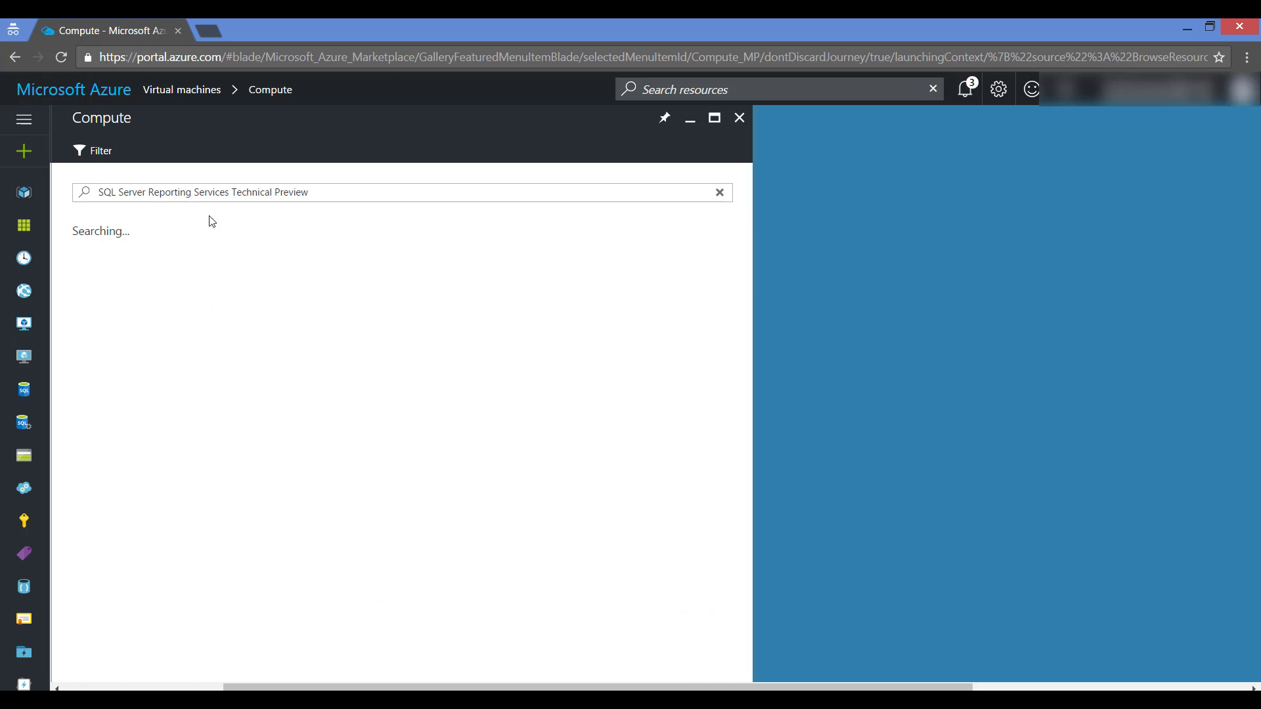
# Open the creation form for SQL Server Reporting Services Technical Preview and review the credential and resource group fields under Basics.
pyautogui.click(194, 304)
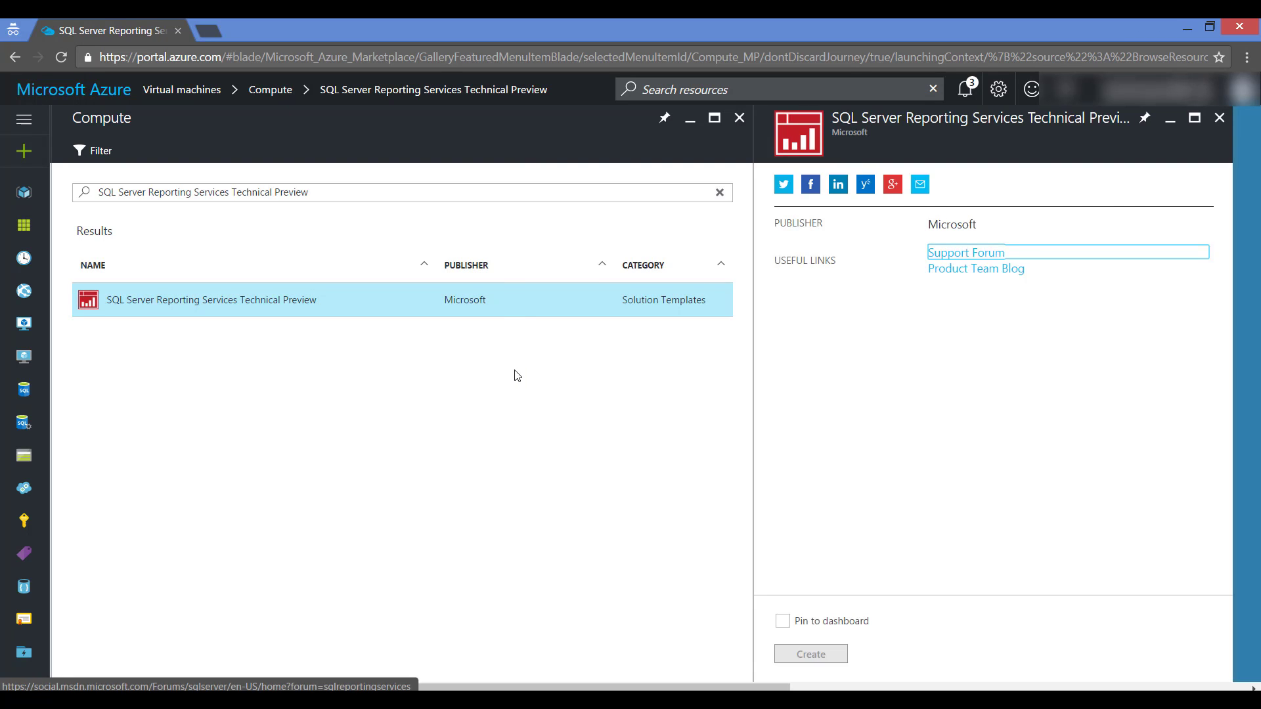
pyautogui.click(803, 642)
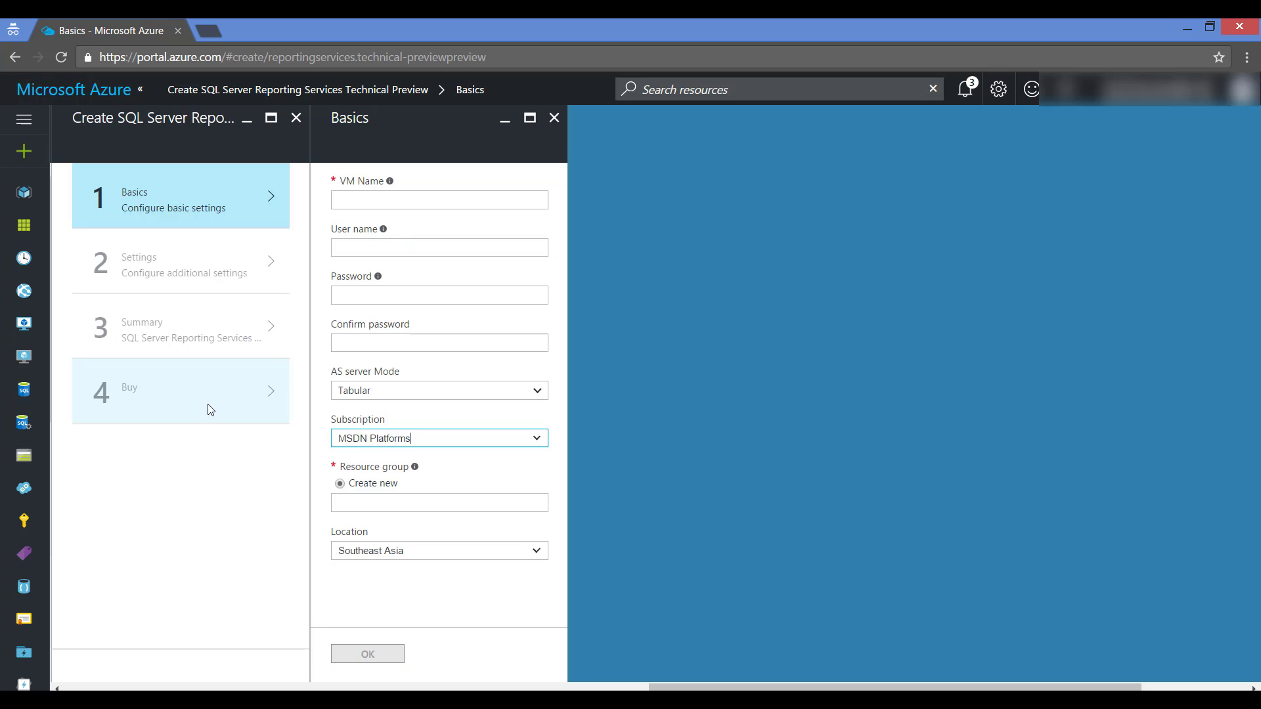
pyautogui.click(346, 249)
pyautogui.click(350, 297)
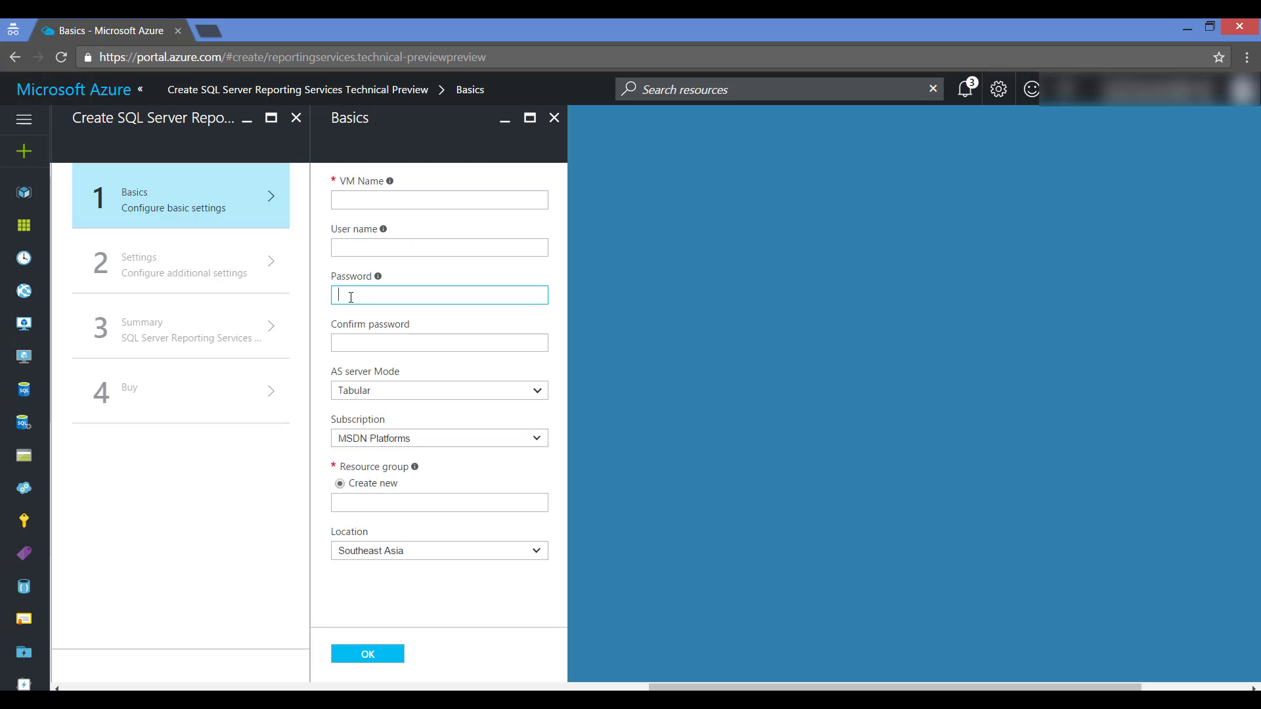
pyautogui.click(353, 345)
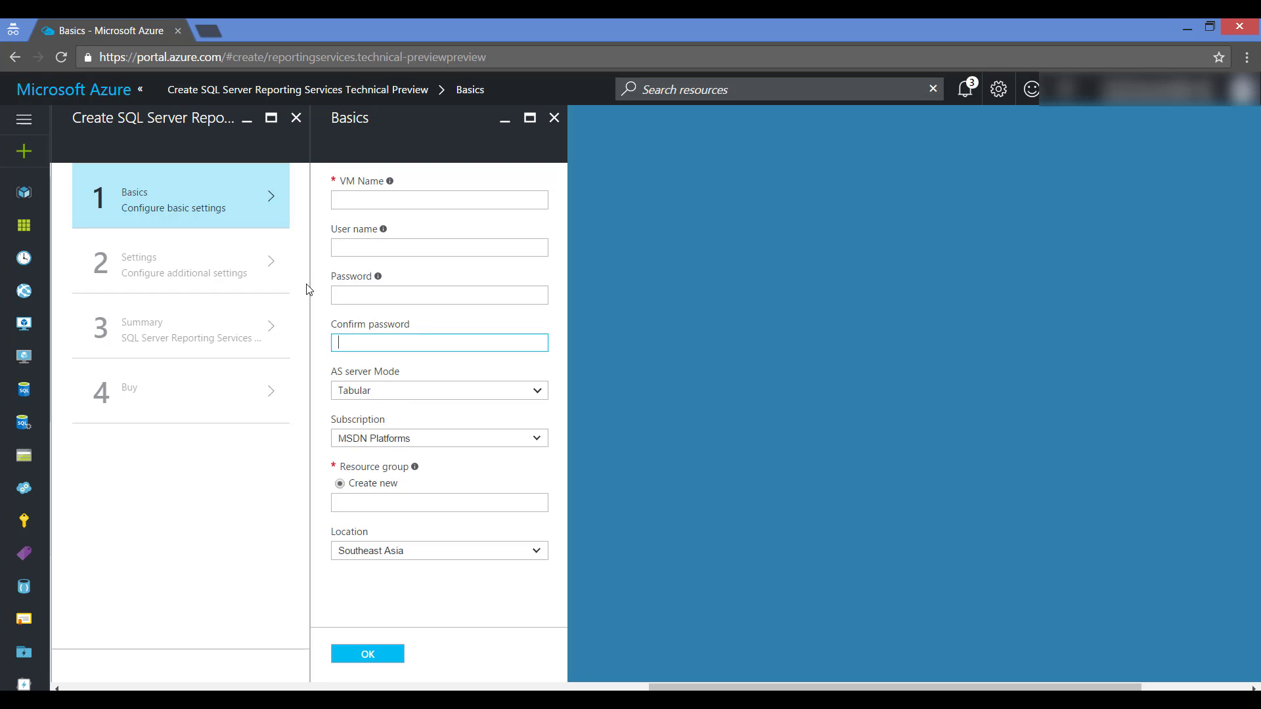
pyautogui.click(362, 507)
pyautogui.click(378, 594)
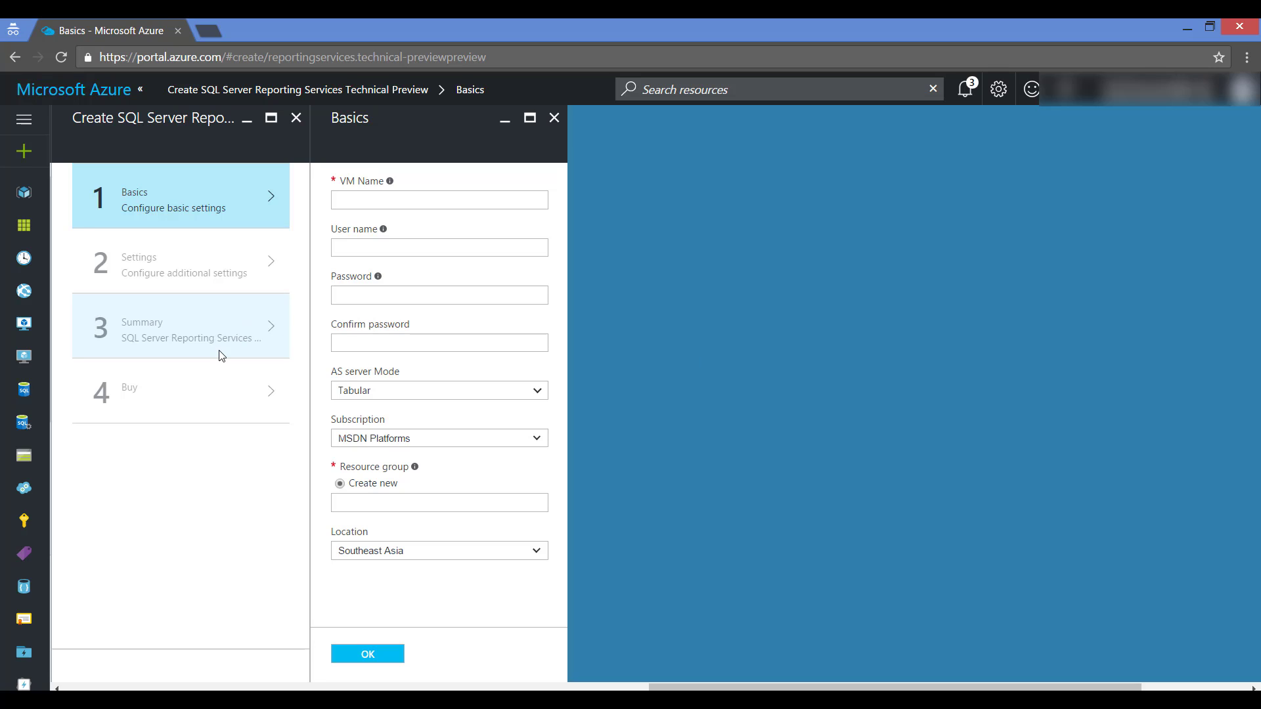
# Close the unfinished Reporting Services creation form and return to the list of virtual machines.
pyautogui.click(553, 119)
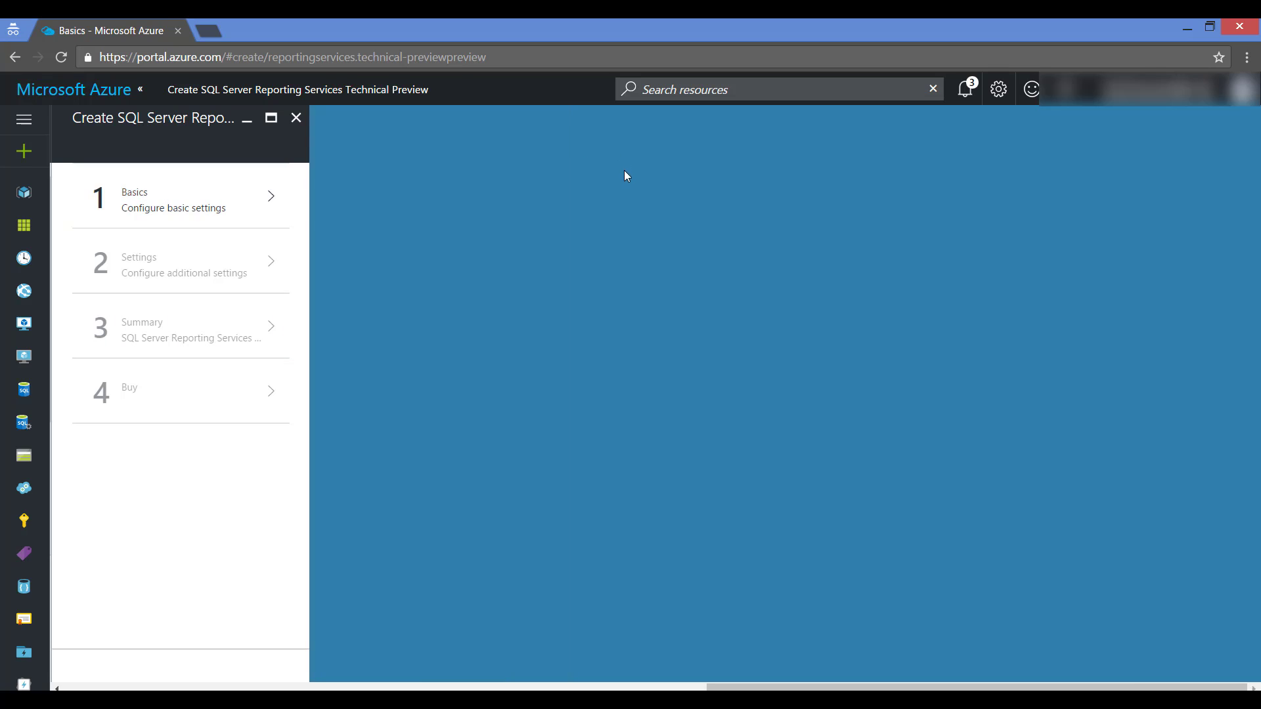
pyautogui.click(304, 126)
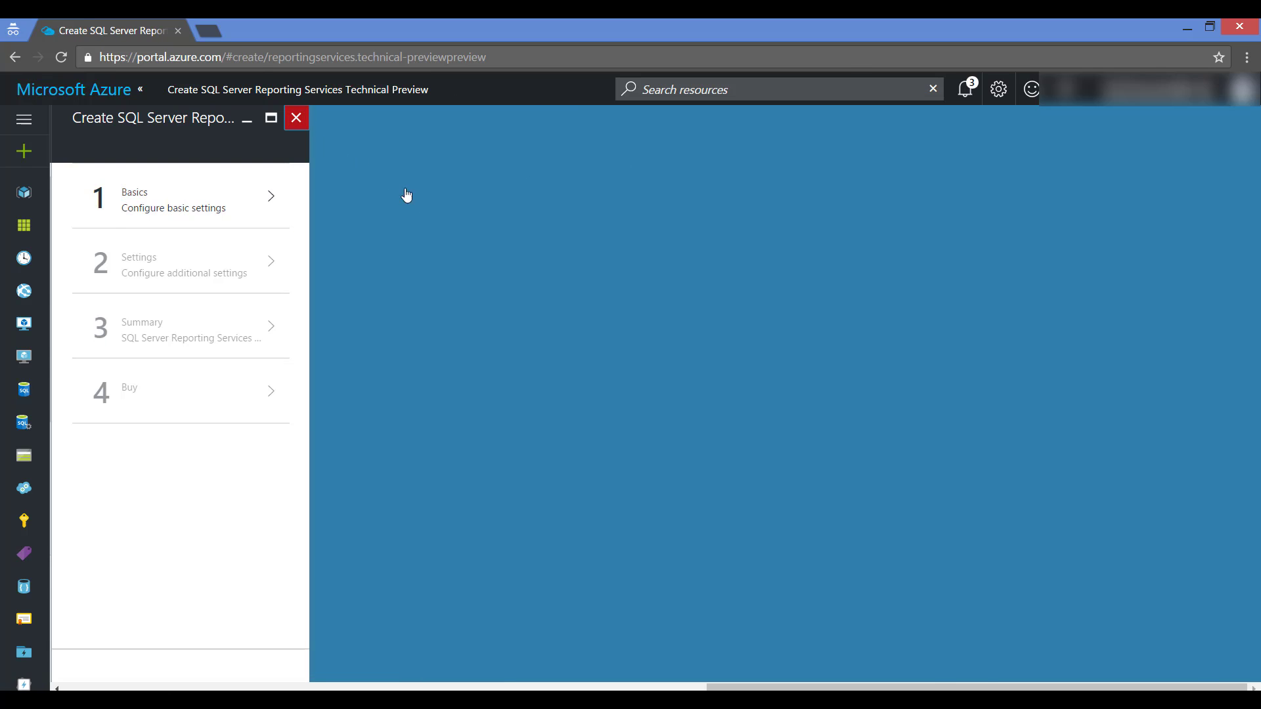
pyautogui.click(1064, 118)
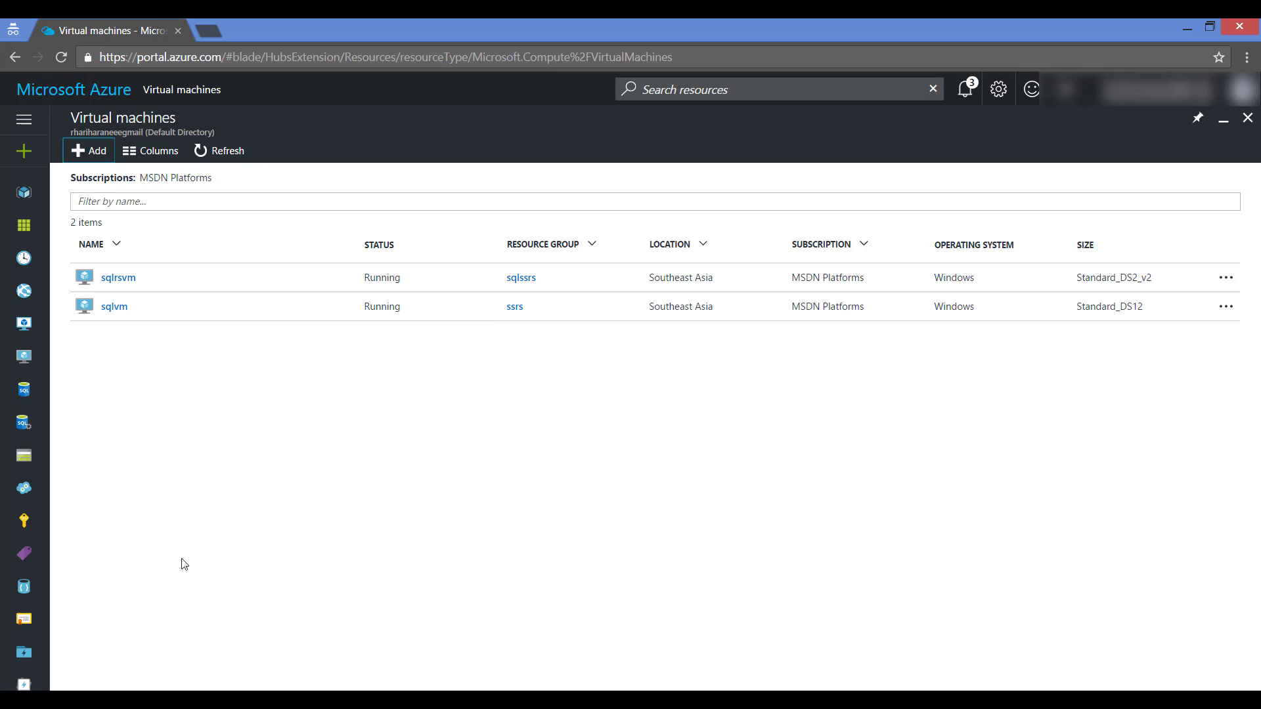
pyautogui.click(447, 610)
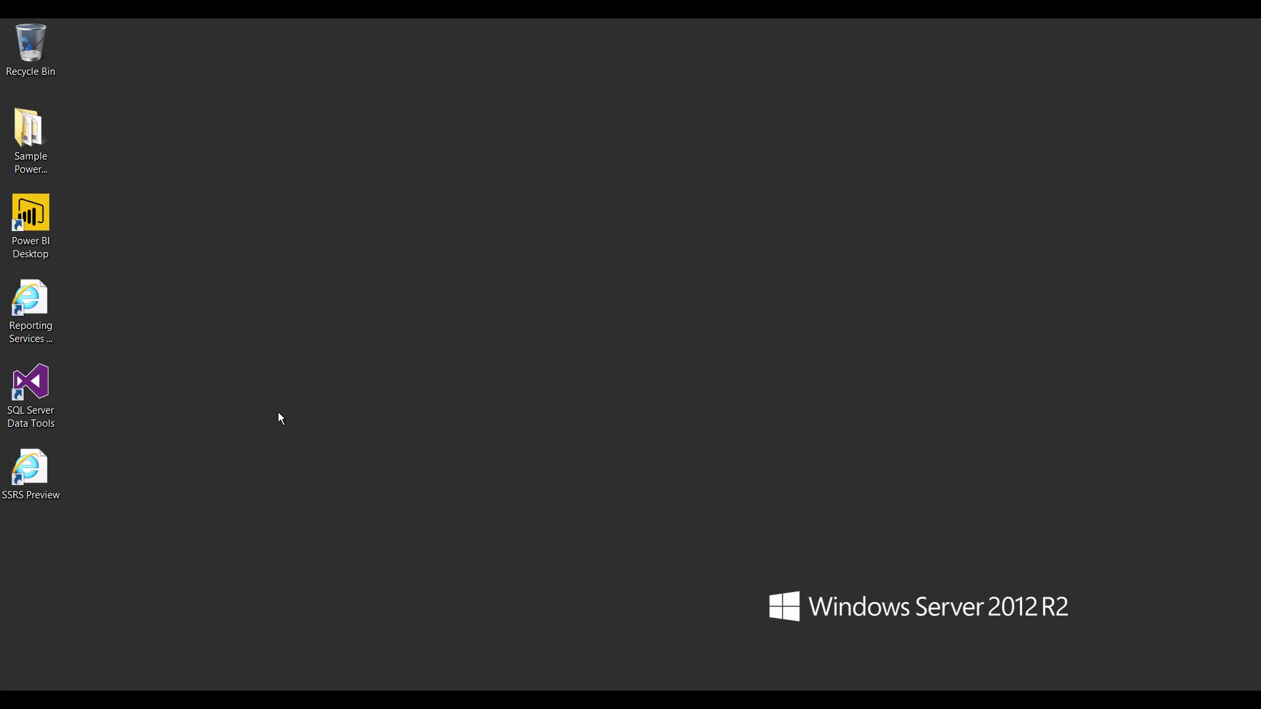
# Open SSRS Preview from the server's desktop in a maximized window and browse the home page down to the Power BI Desktop reports.
pyautogui.doubleClick(37, 478)
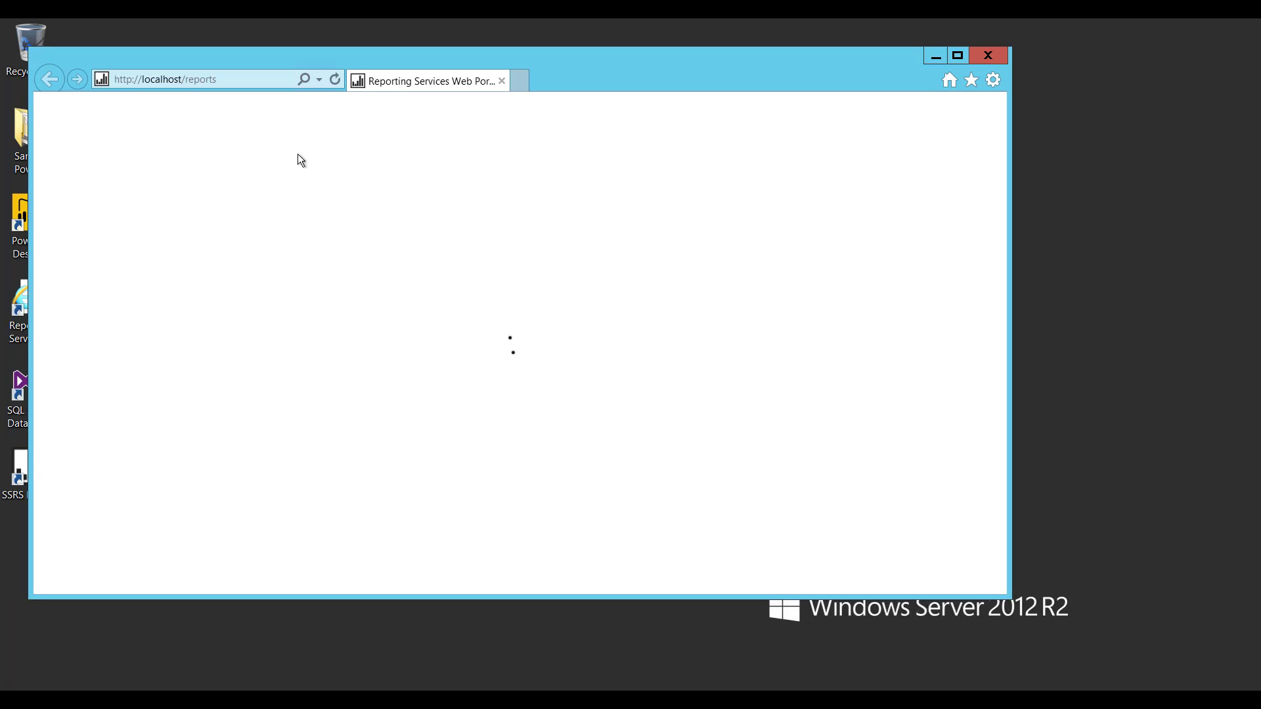
pyautogui.click(956, 54)
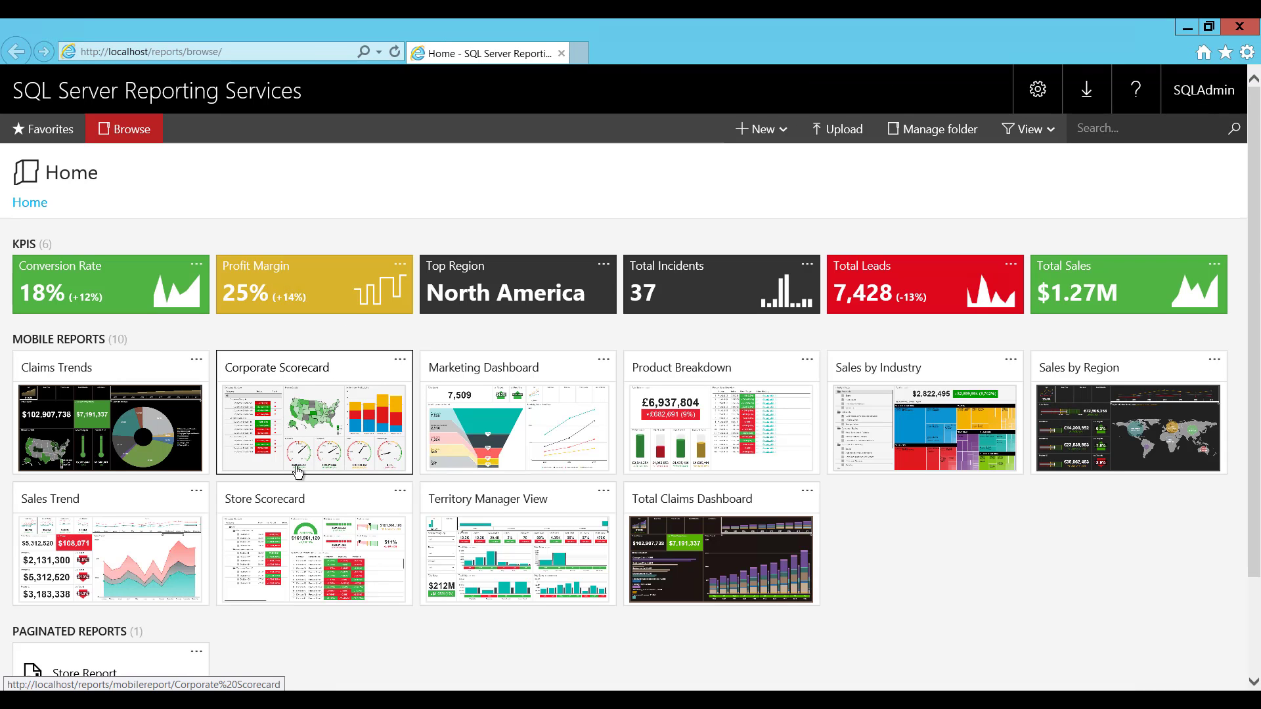
pyautogui.scroll(-3, 327, 502)
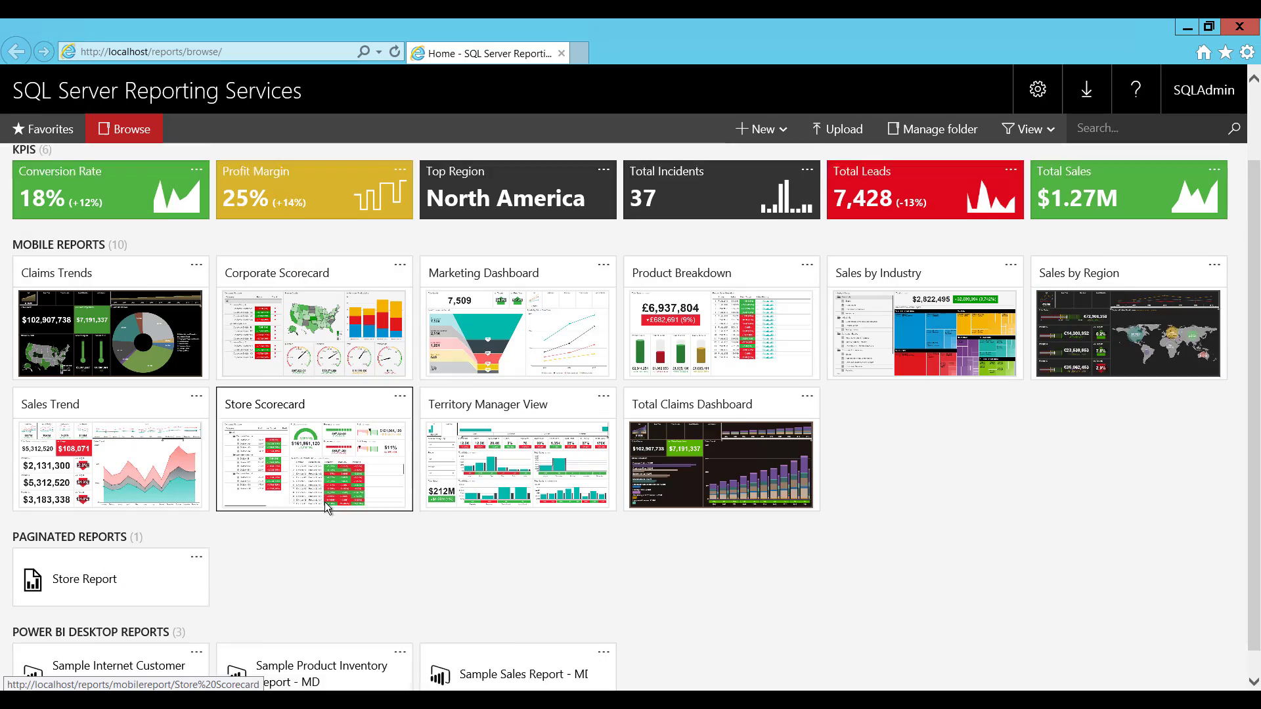
pyautogui.scroll(-1, 324, 502)
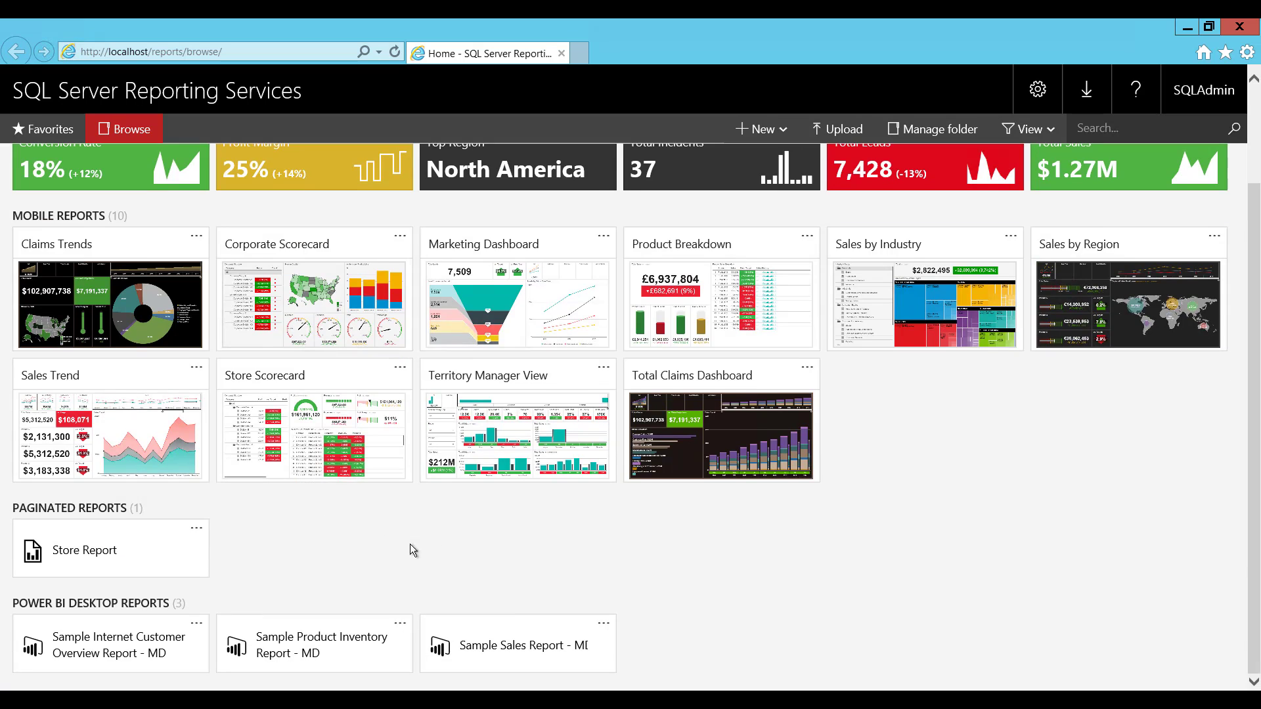
# Highlight the Power BI Desktop Reports heading and open Sample Internet Customer Overview Report - MD.
pyautogui.doubleClick(146, 603)
pyautogui.moveTo(45, 604); pyautogui.dragTo(21, 600)
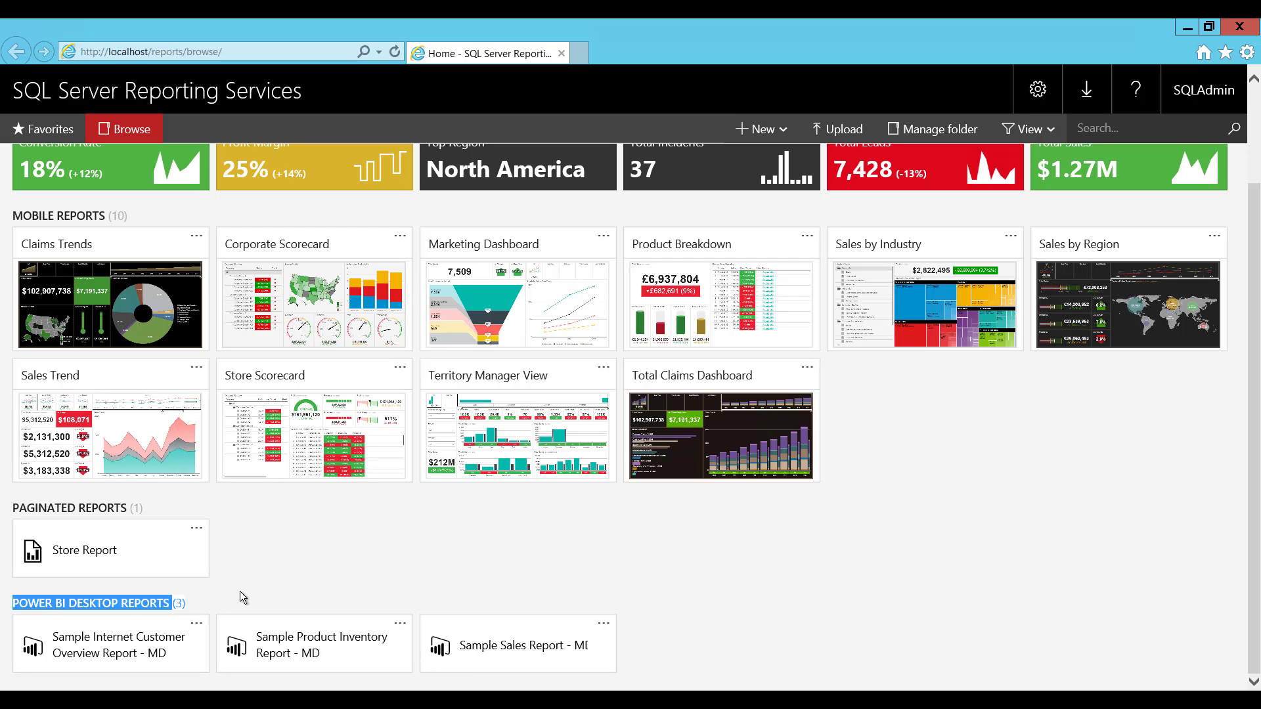
pyautogui.click(265, 581)
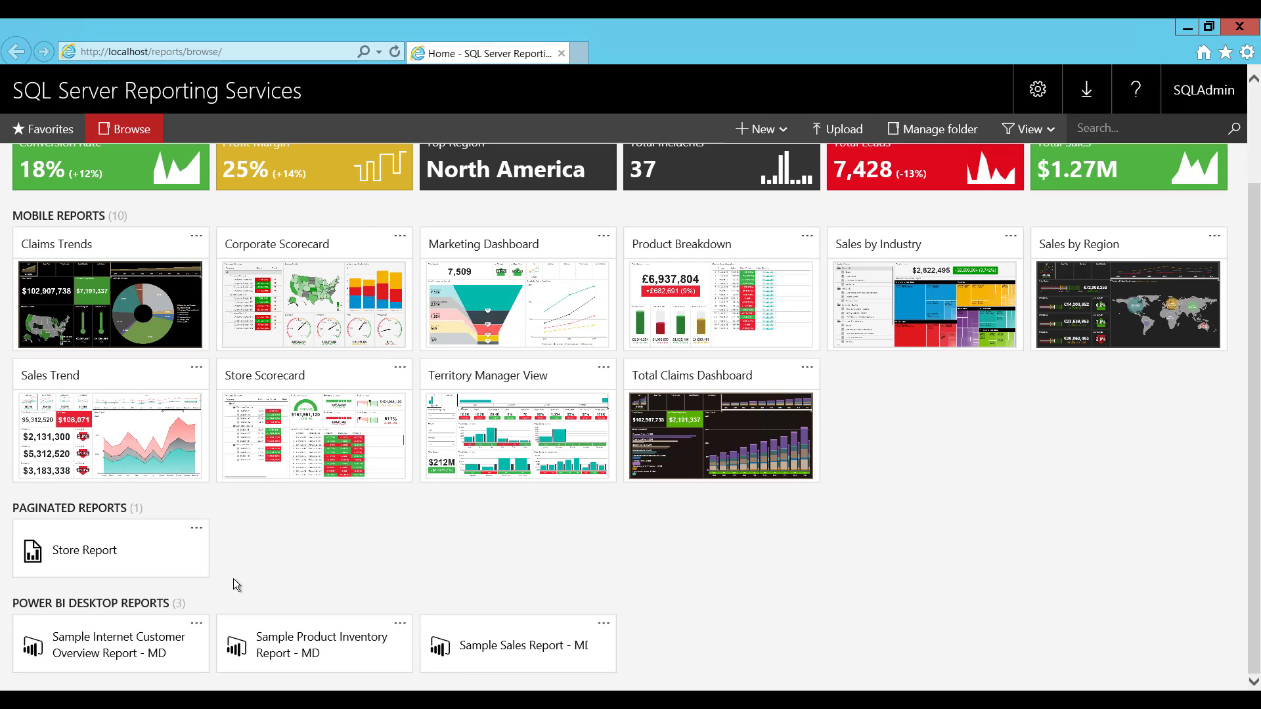
pyautogui.moveTo(199, 599); pyautogui.dragTo(33, 601)
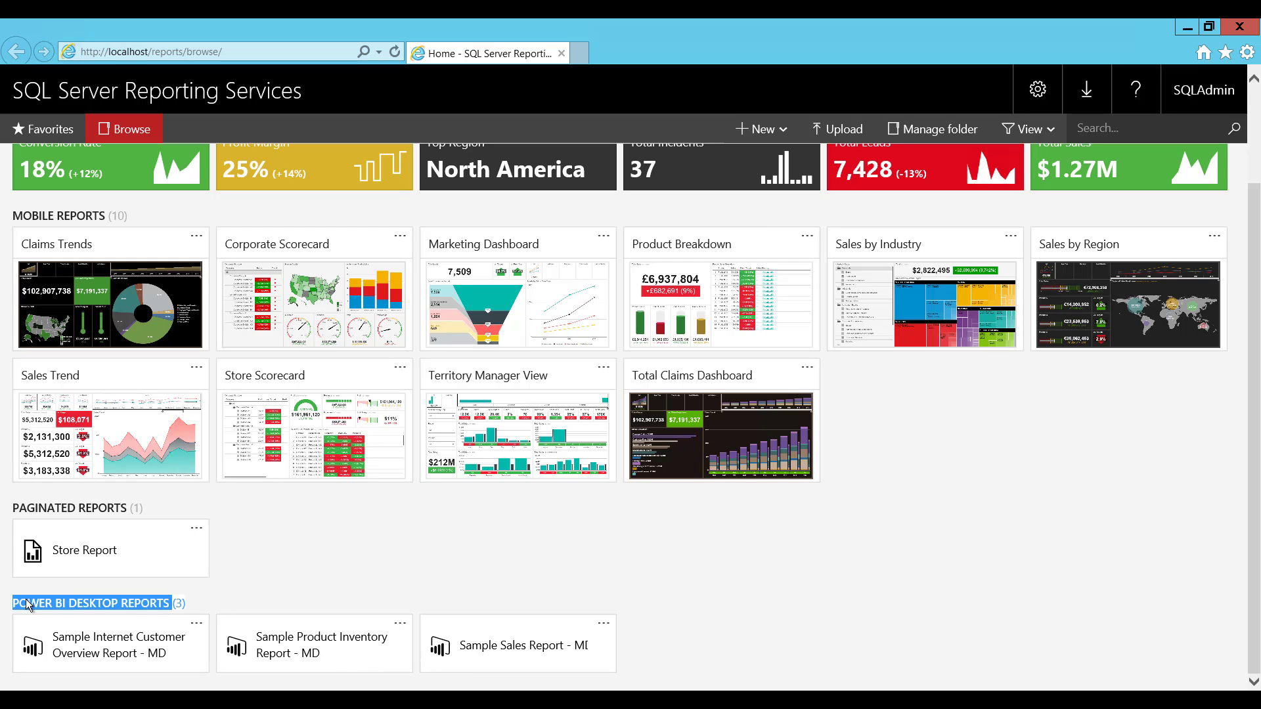
pyautogui.click(297, 580)
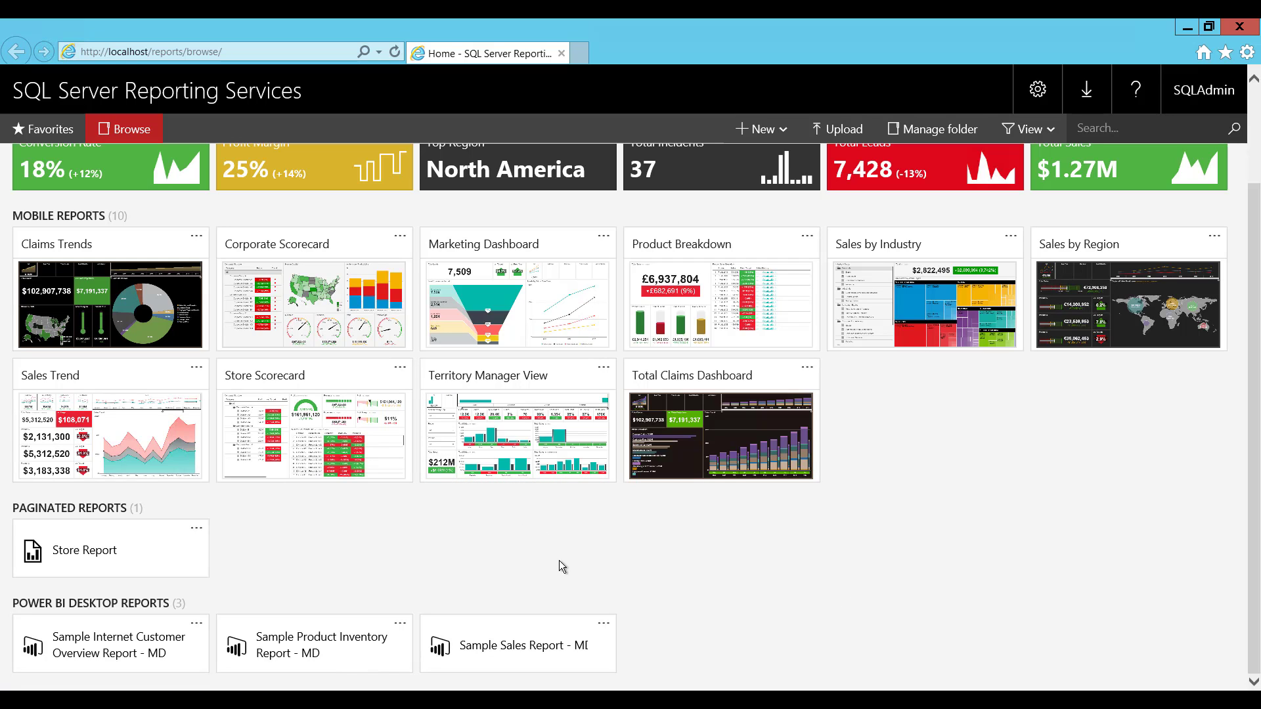
pyautogui.click(157, 651)
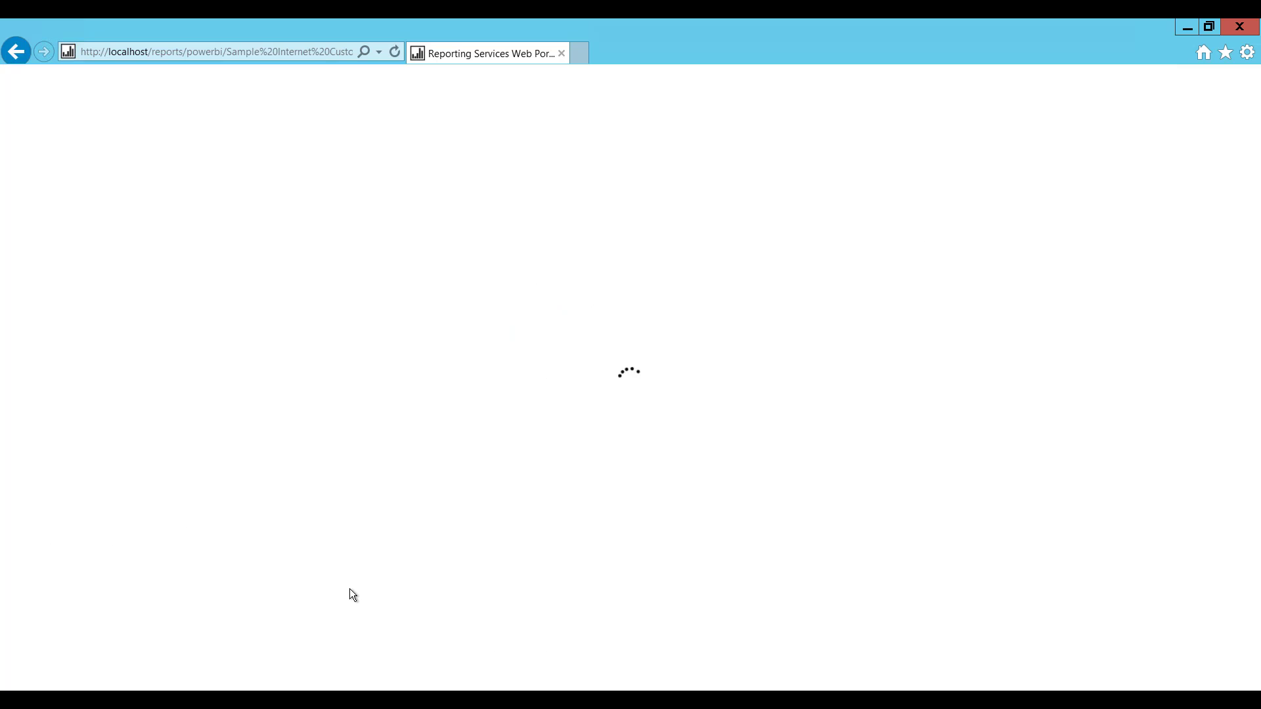
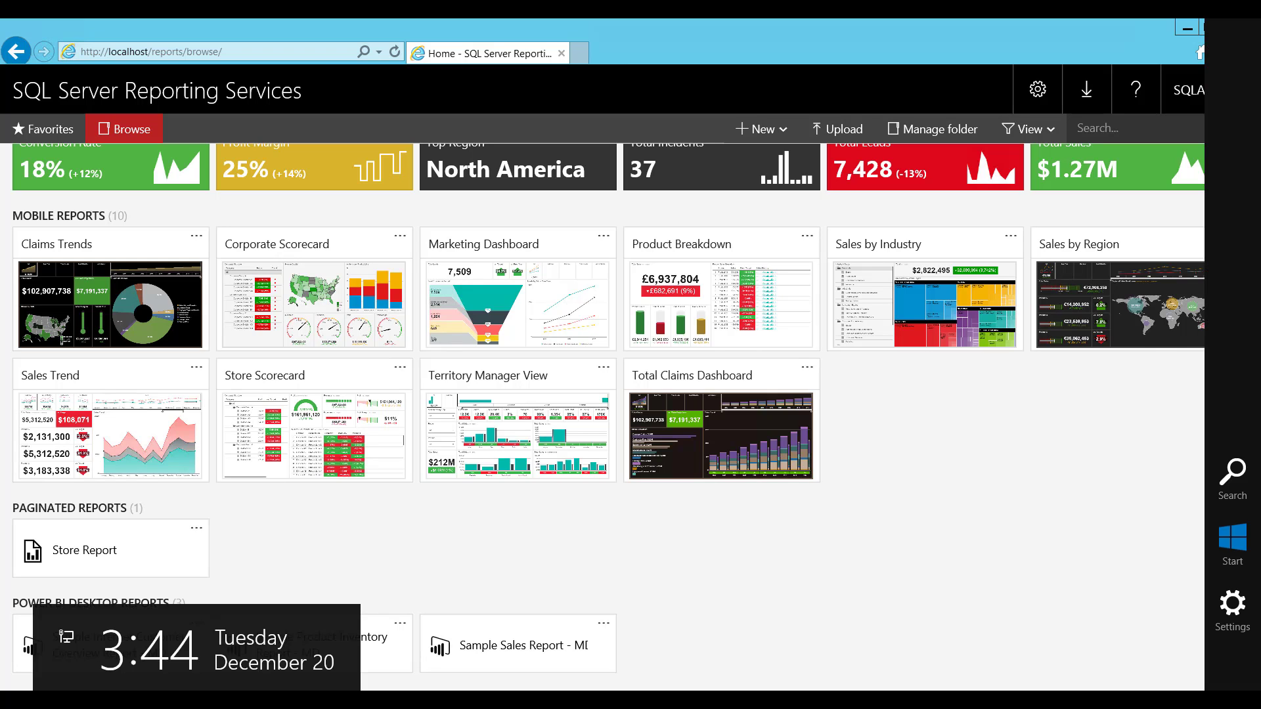
# Show the server's desktop and look over the SQL Server Data Tools and Power BI Desktop shortcuts.
pyautogui.press('super+d')
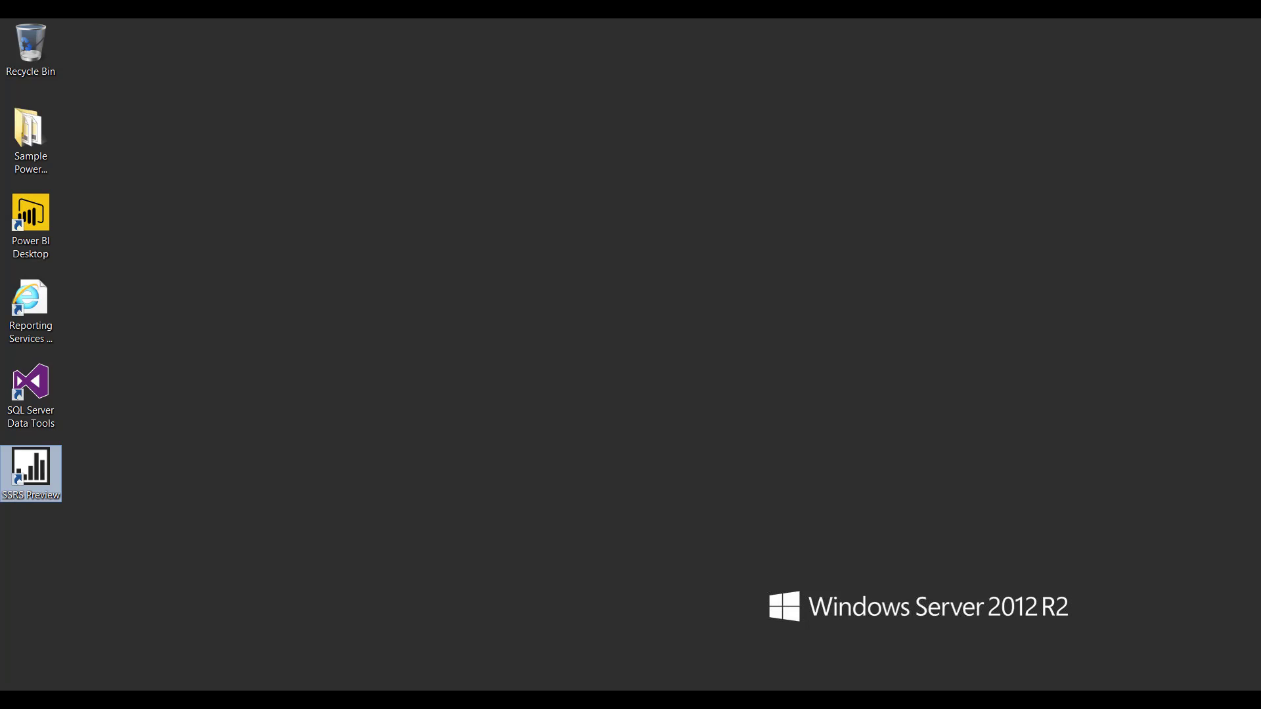
pyautogui.click(33, 388)
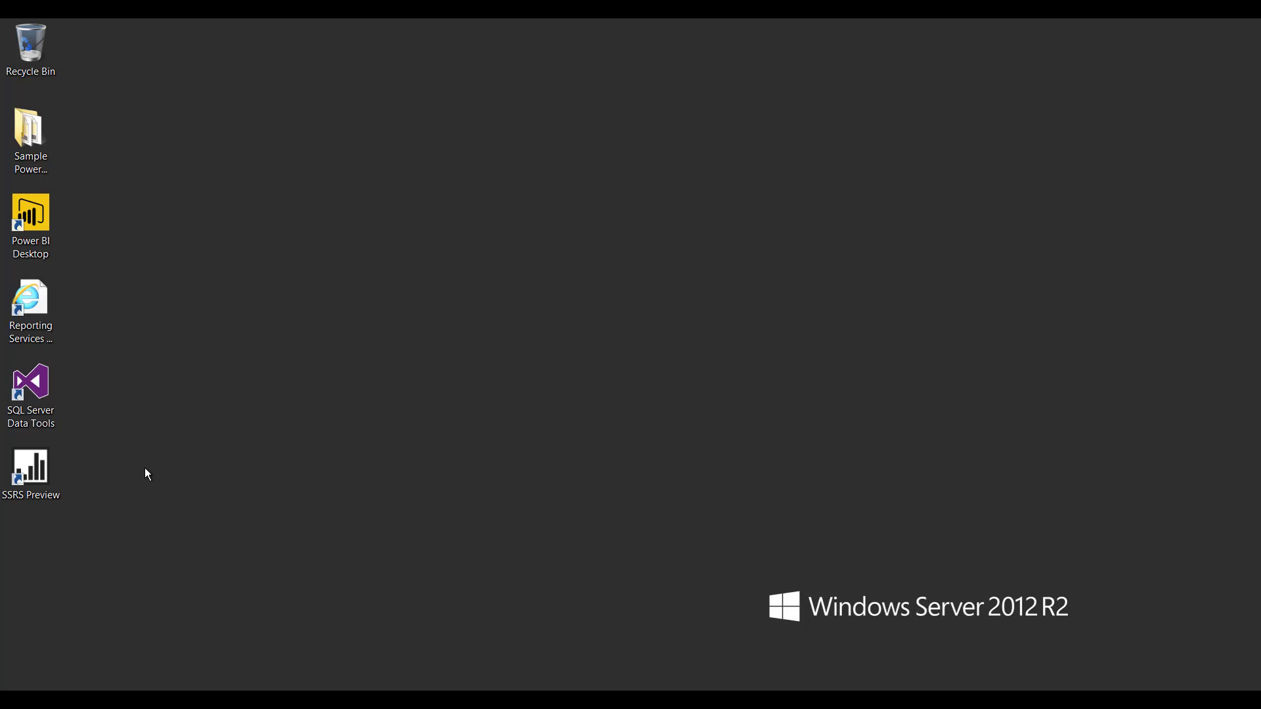
pyautogui.click(38, 237)
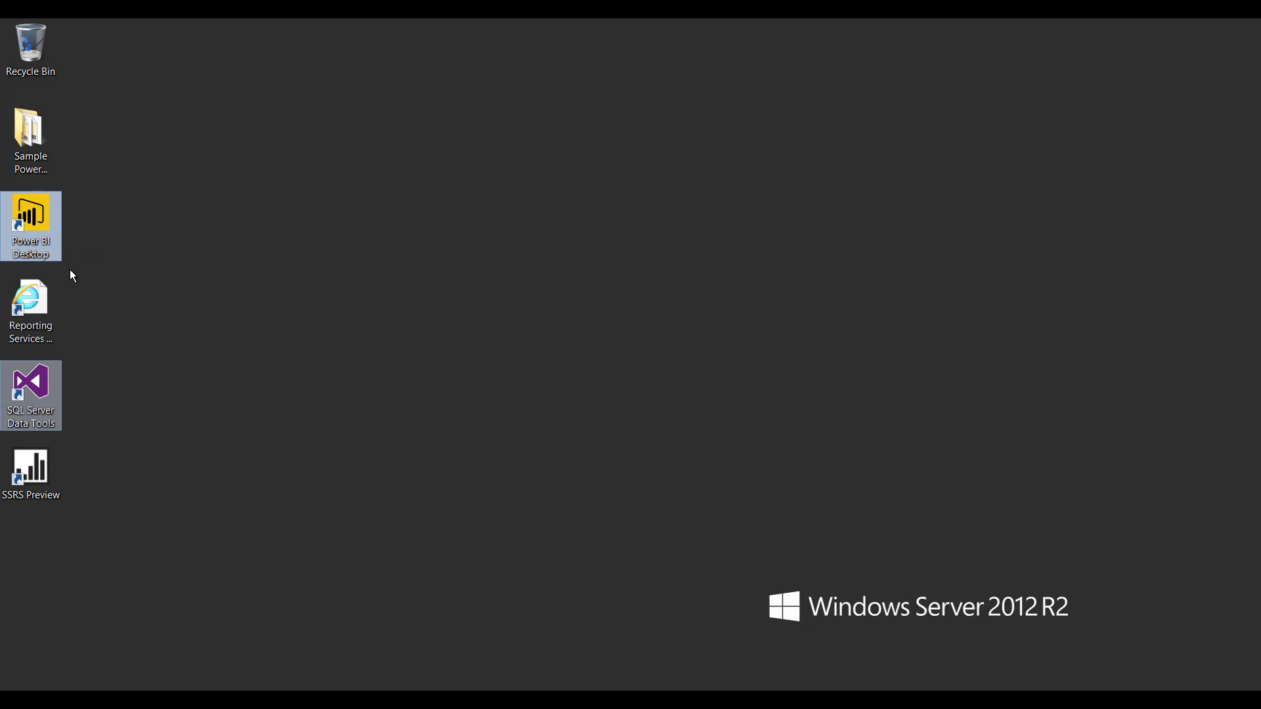
pyautogui.click(42, 393)
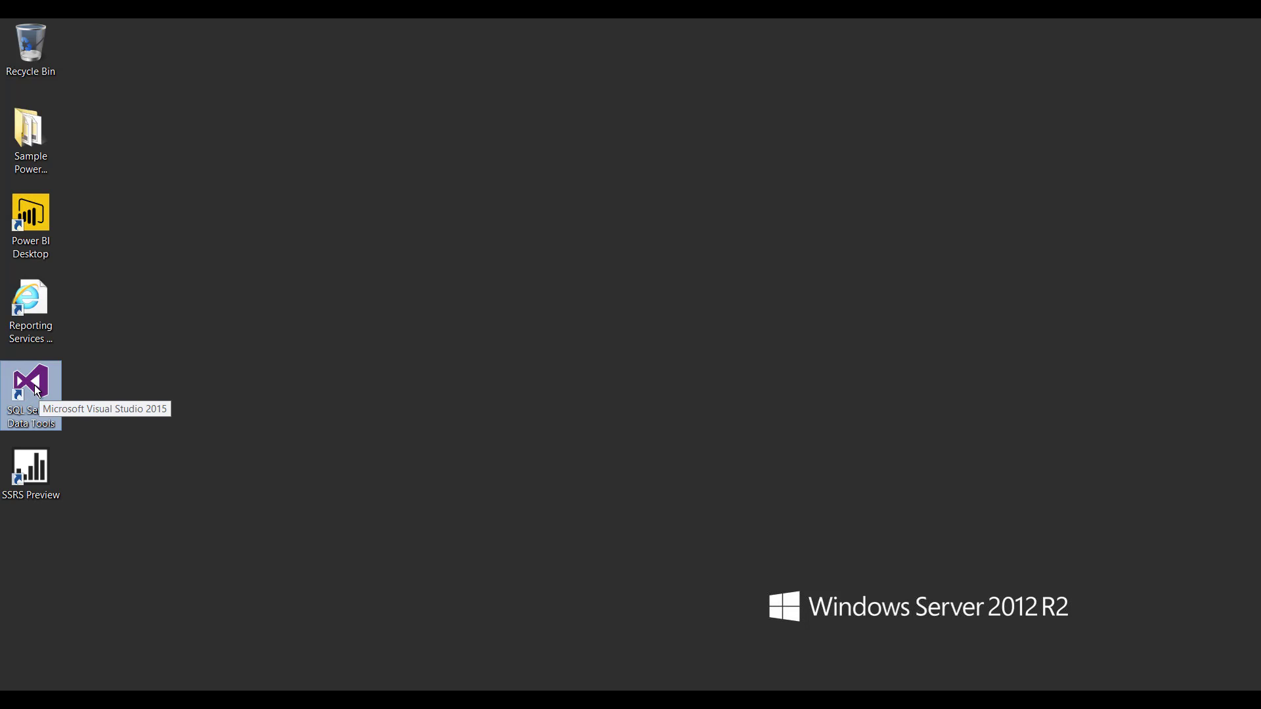
pyautogui.click(29, 223)
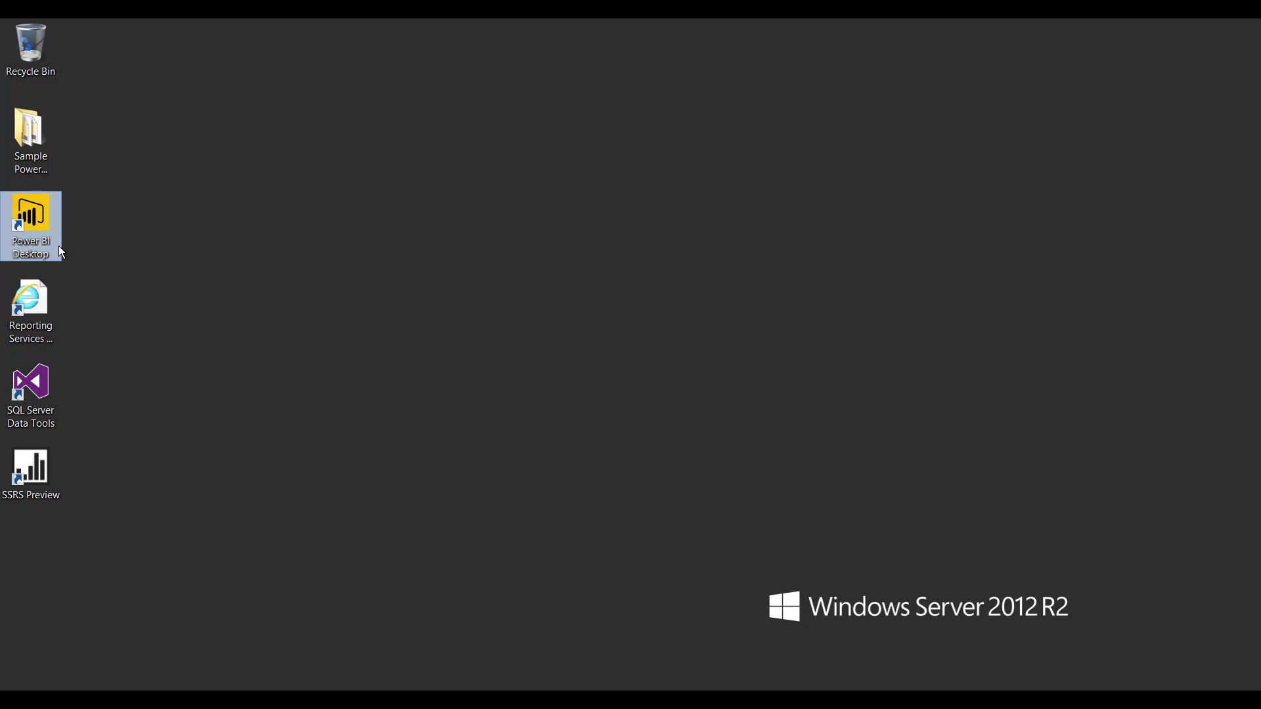
# Open the Sample PowerBI Reports folder from the desktop.
pyautogui.click(35, 153)
pyautogui.doubleClick(35, 153)
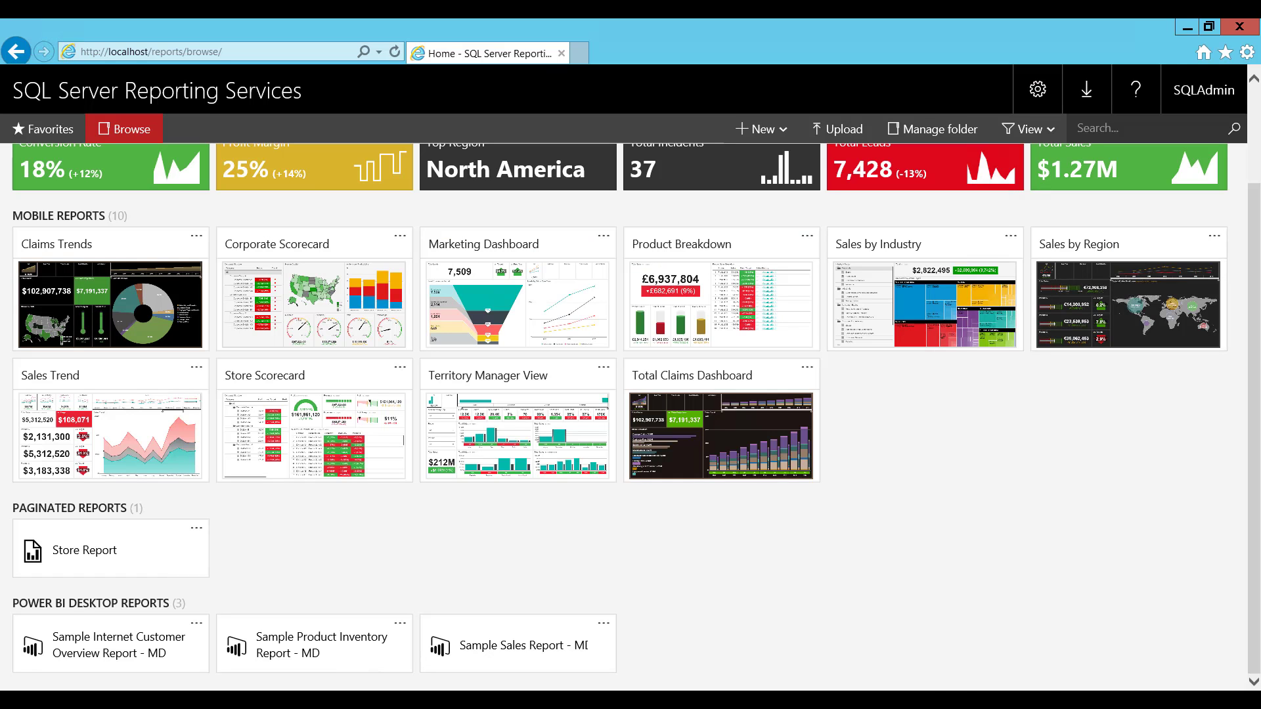
# Delete Sample Internet Customer Overview Report - MD from the portal and check the remaining Power BI Desktop reports.
pyautogui.click(197, 622)
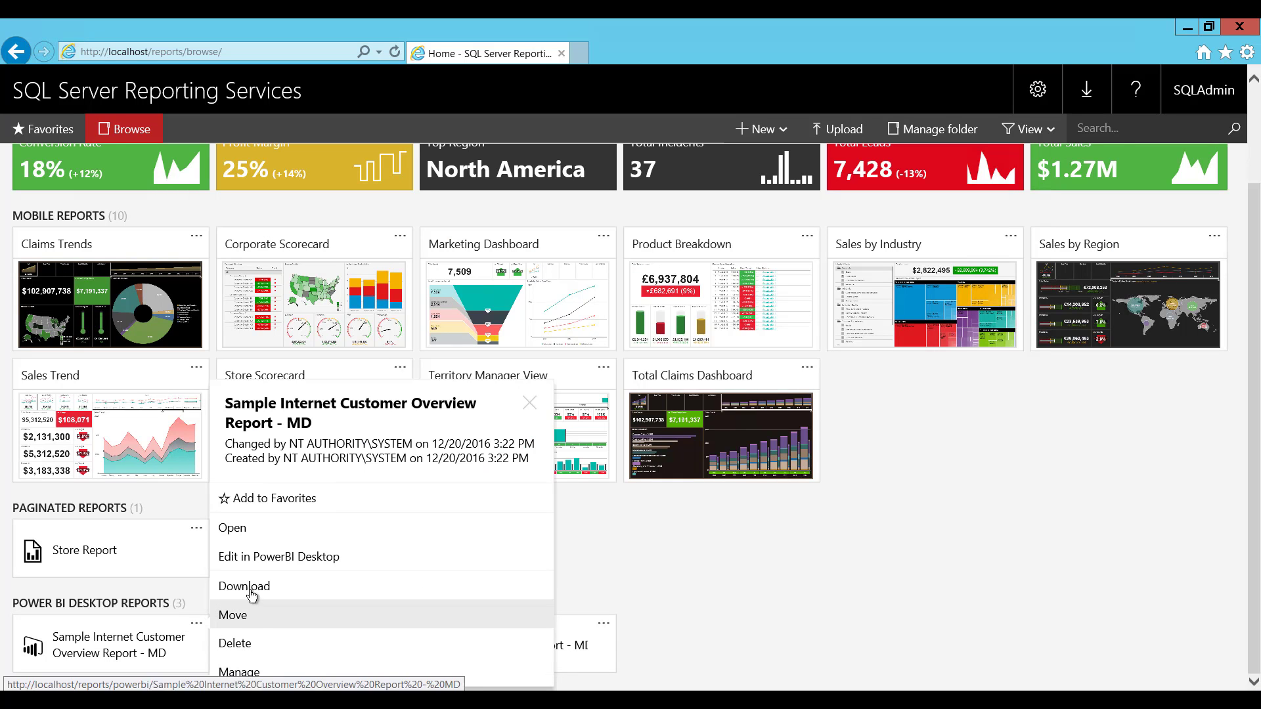
pyautogui.click(233, 643)
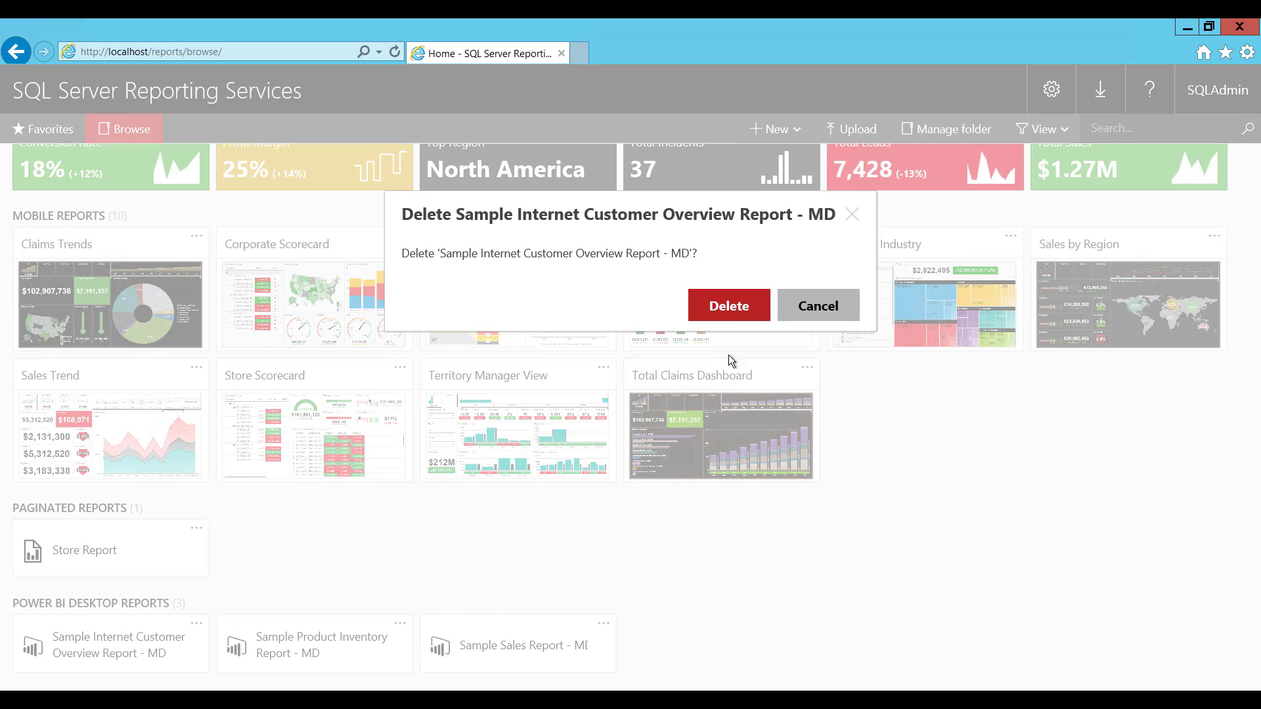
pyautogui.click(729, 305)
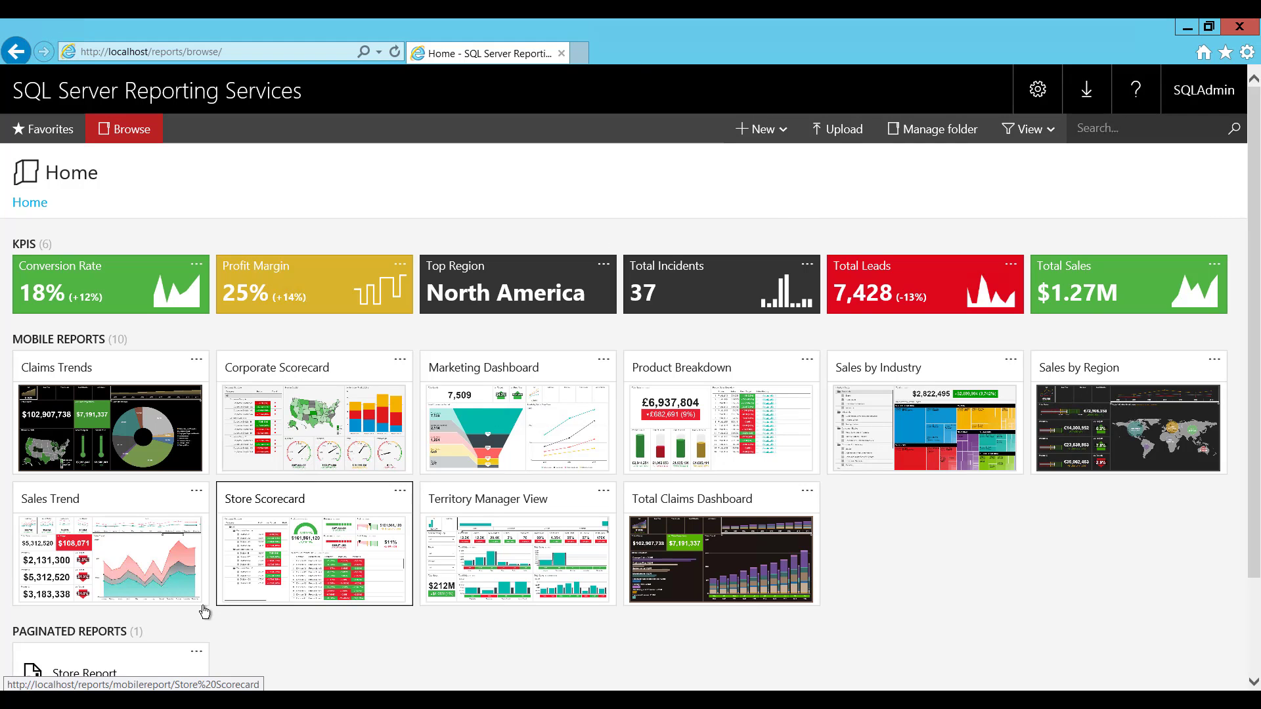
pyautogui.scroll(-2, 318, 600)
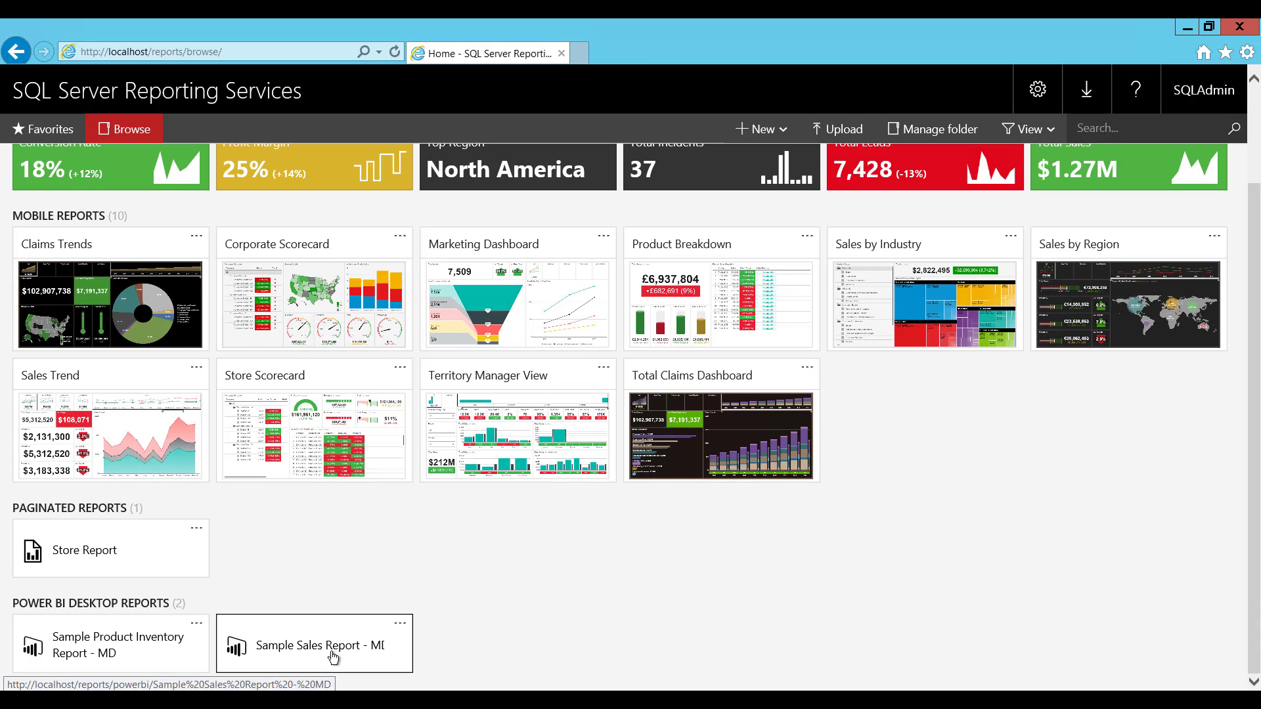
# Locate the Sample Internet Customer Overview Report file in the Sample PowerBI Reports folder, and return to the web portal.
pyautogui.hotkey('alt', 'Tab')
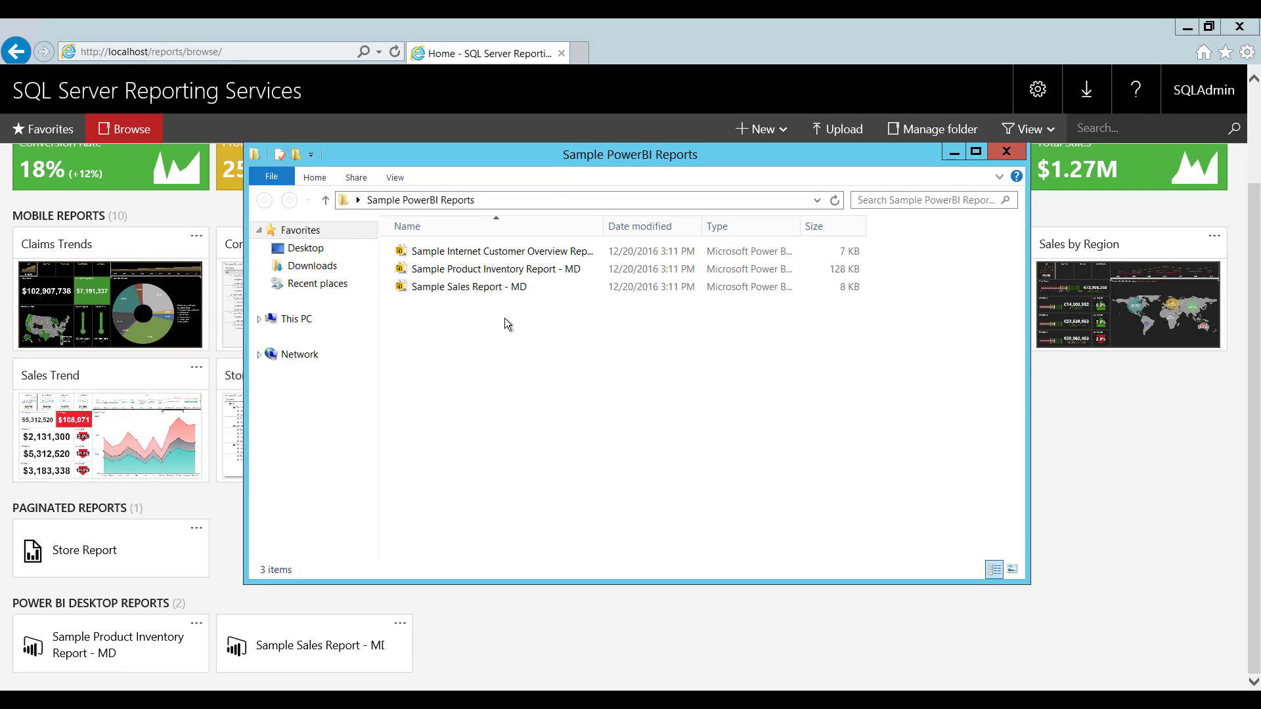
pyautogui.click(518, 258)
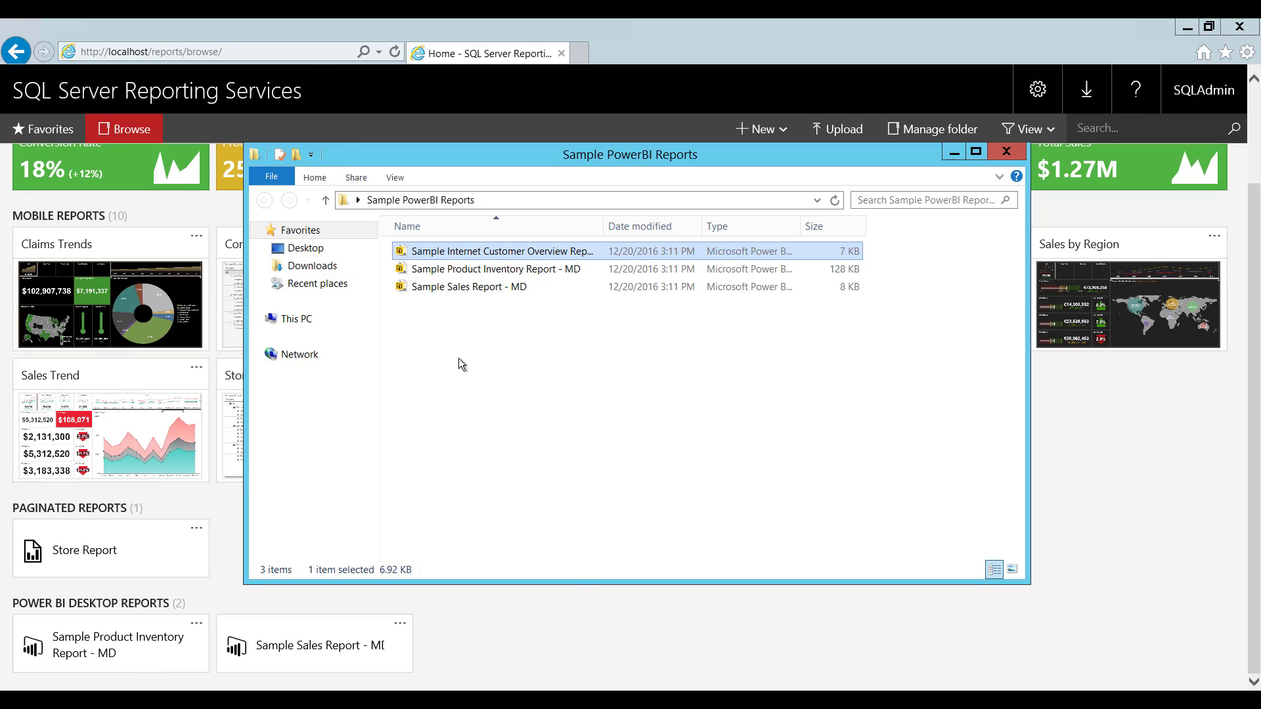
pyautogui.click(579, 655)
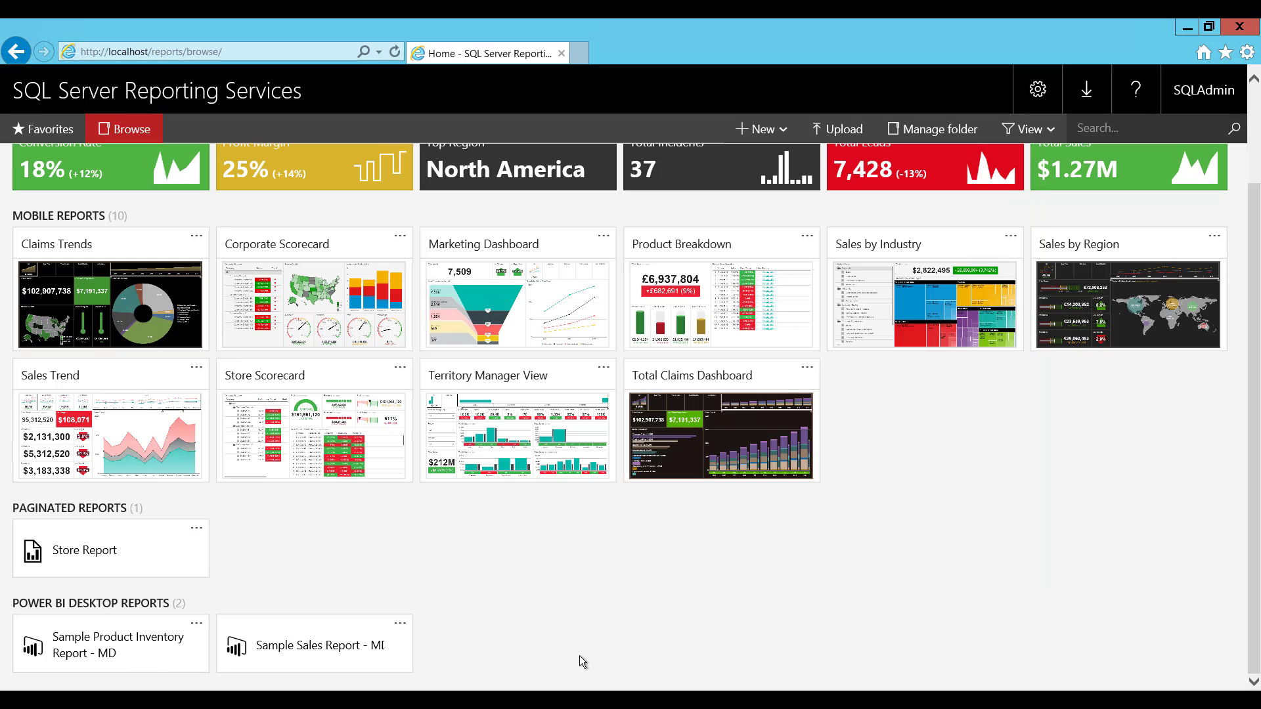
# Upload Sample Internet Customer Overview Report - MD from the desktop's Sample PowerBI Reports folder and check the Power BI Desktop reports.
pyautogui.click(841, 130)
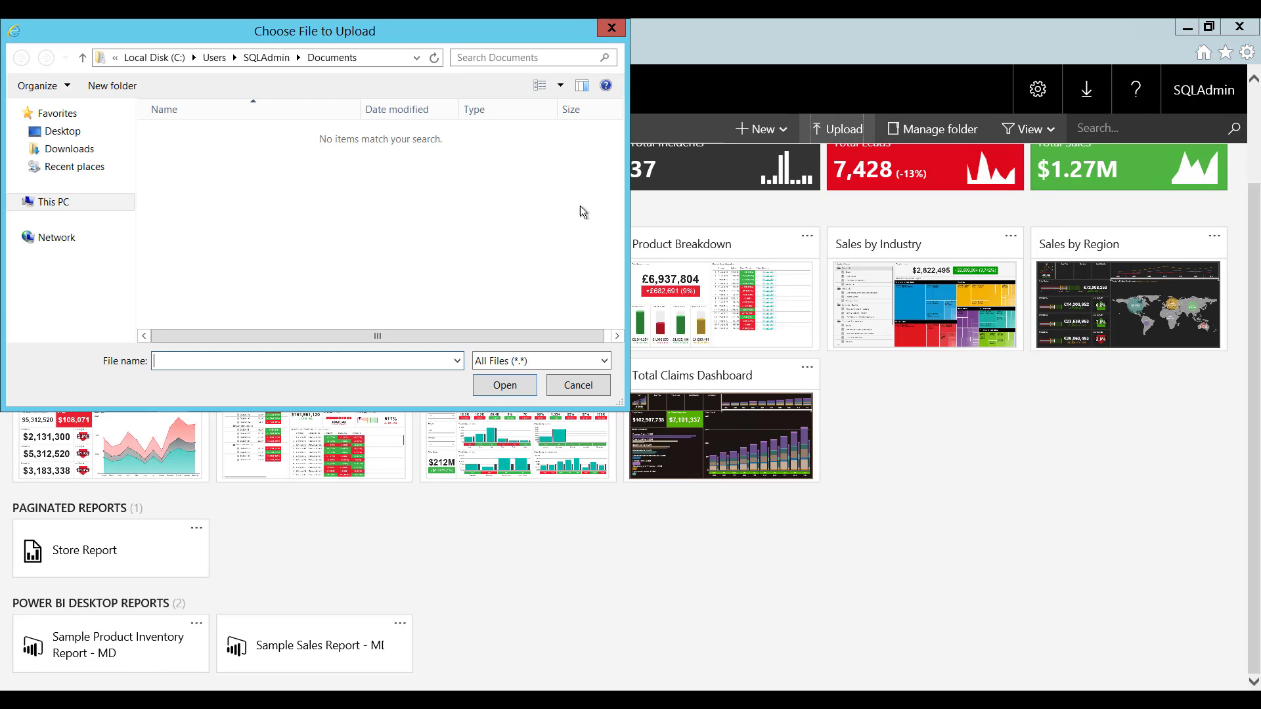
pyautogui.click(66, 138)
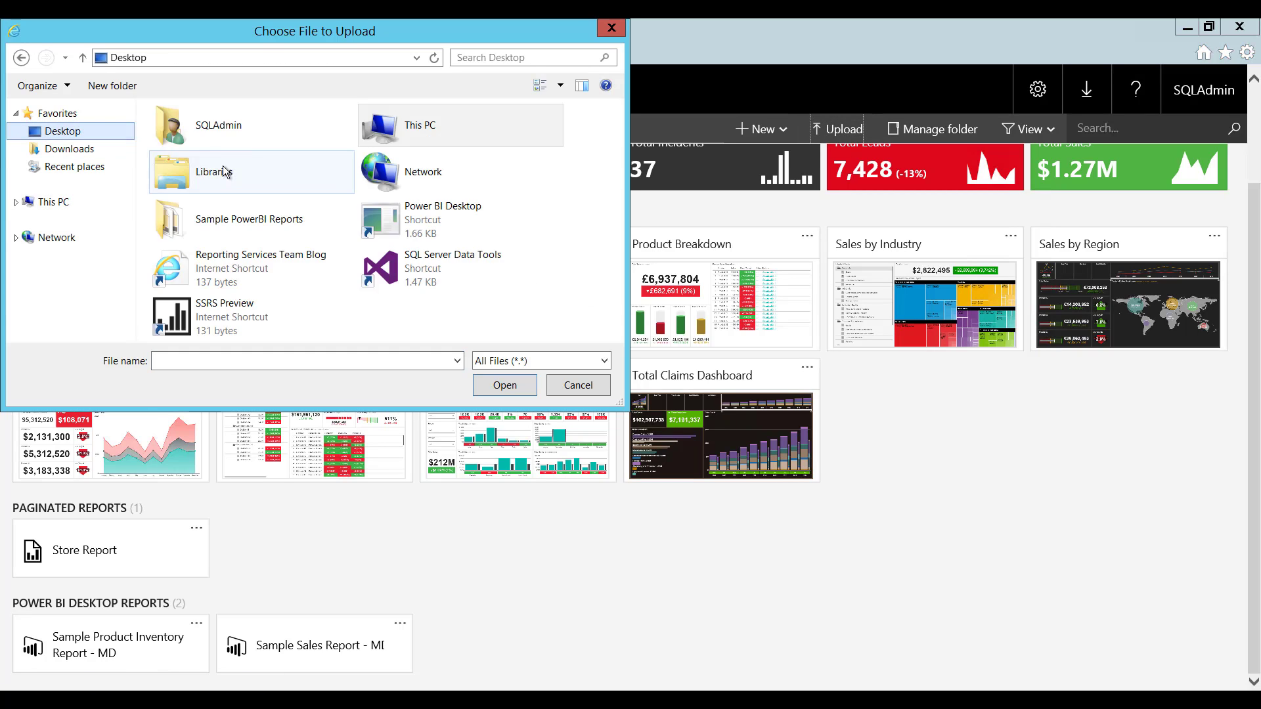
pyautogui.doubleClick(235, 221)
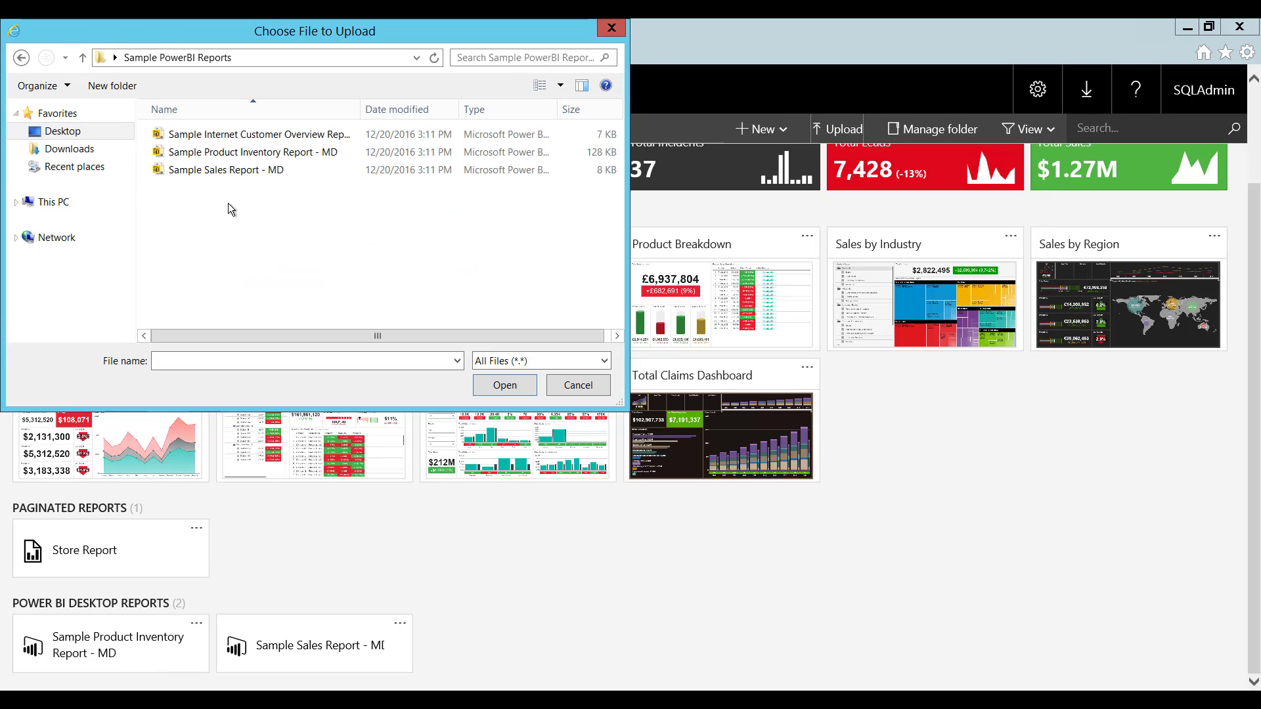
pyautogui.click(240, 141)
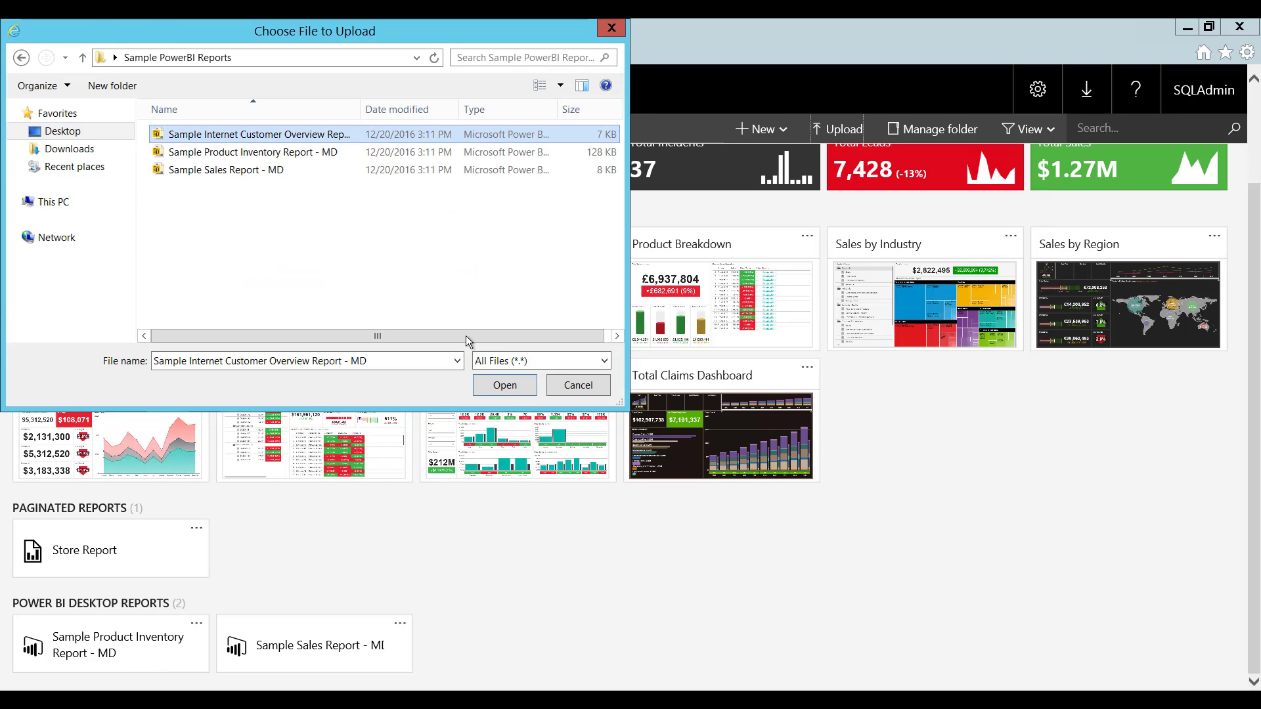
pyautogui.click(503, 384)
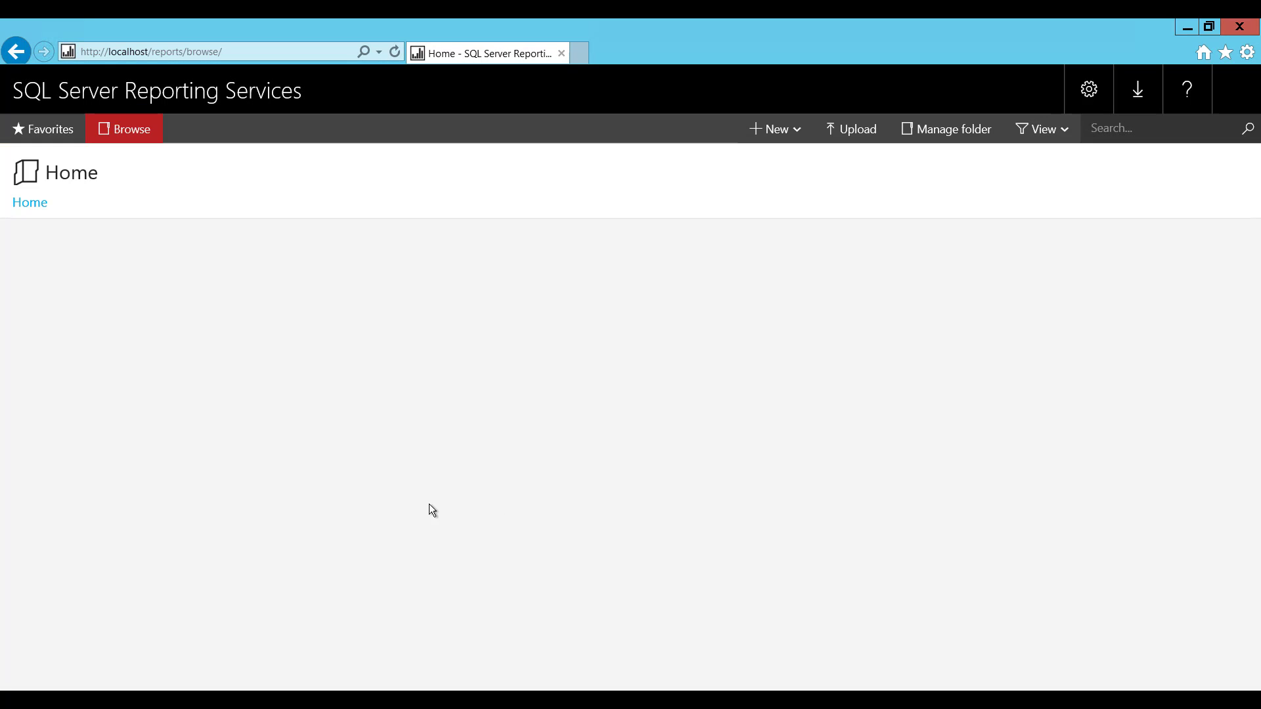
pyautogui.scroll(-2, 428, 487)
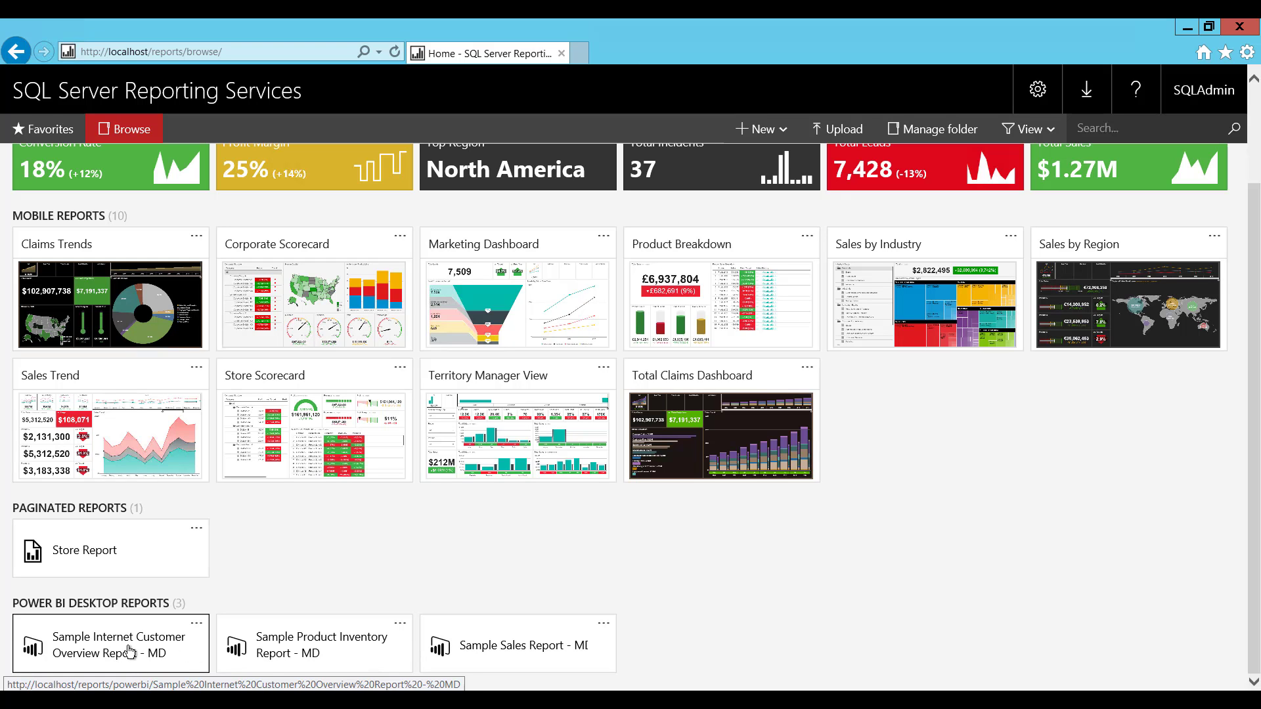
pyautogui.scroll(2, 931, 463)
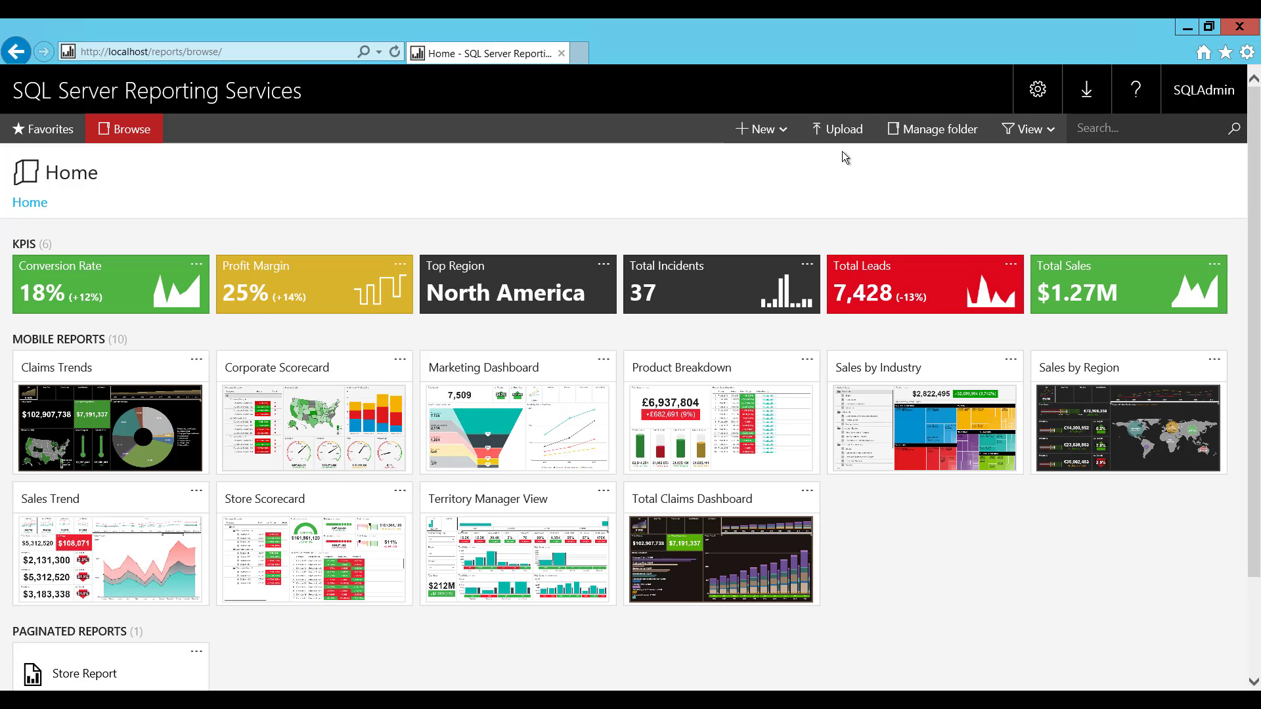
pyautogui.scroll(-2, 389, 484)
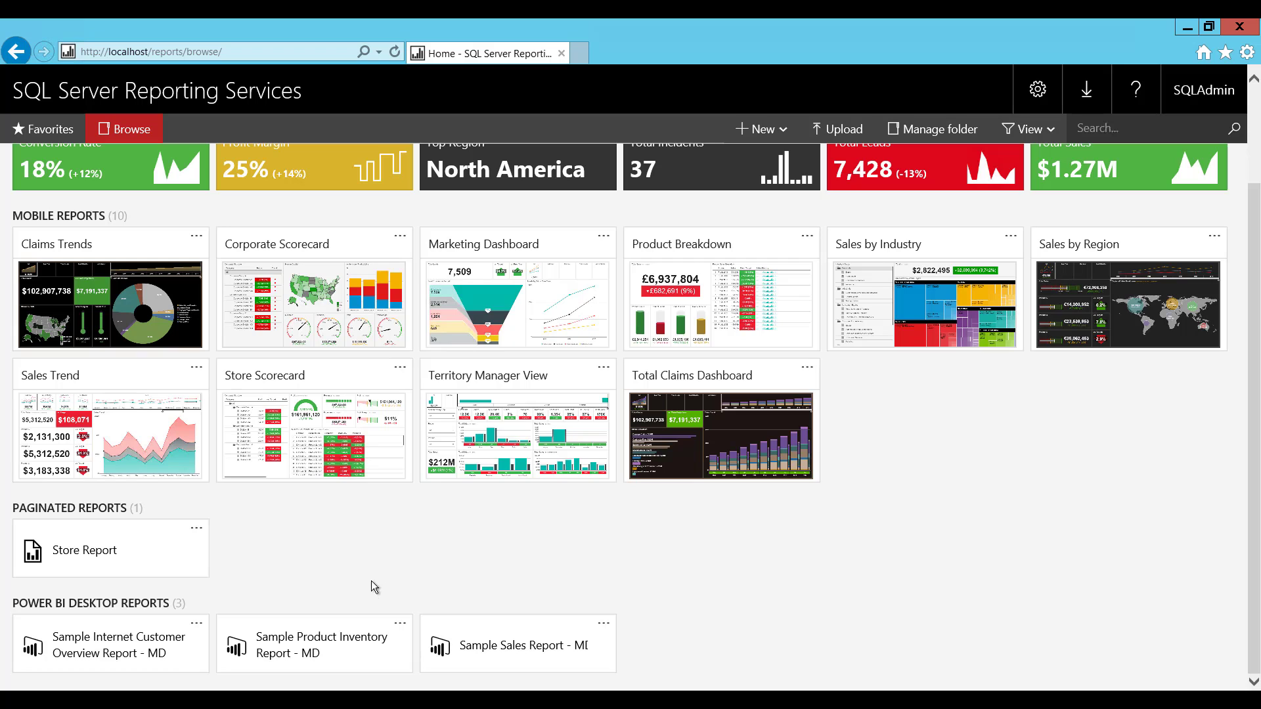
# Show the server's desktop and launch Power BI Desktop.
pyautogui.press('super+c')
pyautogui.press('Escape')
pyautogui.press('super+d')
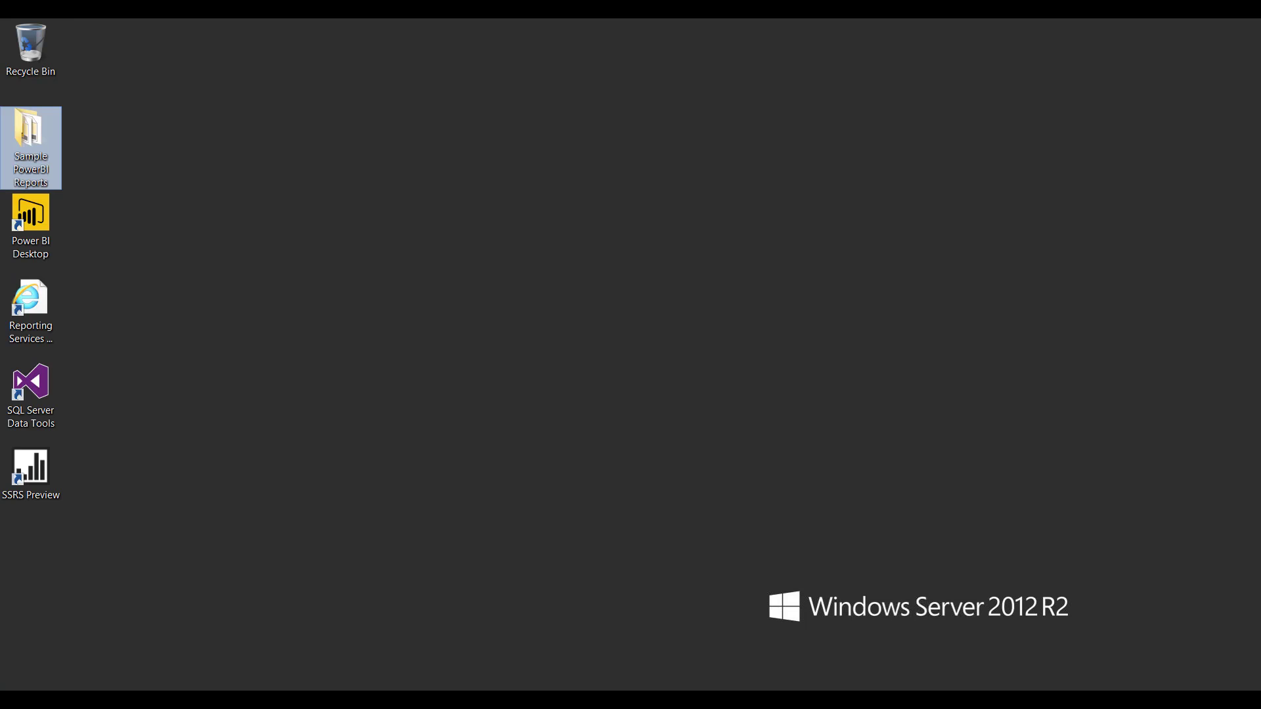
pyautogui.click(45, 232)
pyautogui.doubleClick(42, 226)
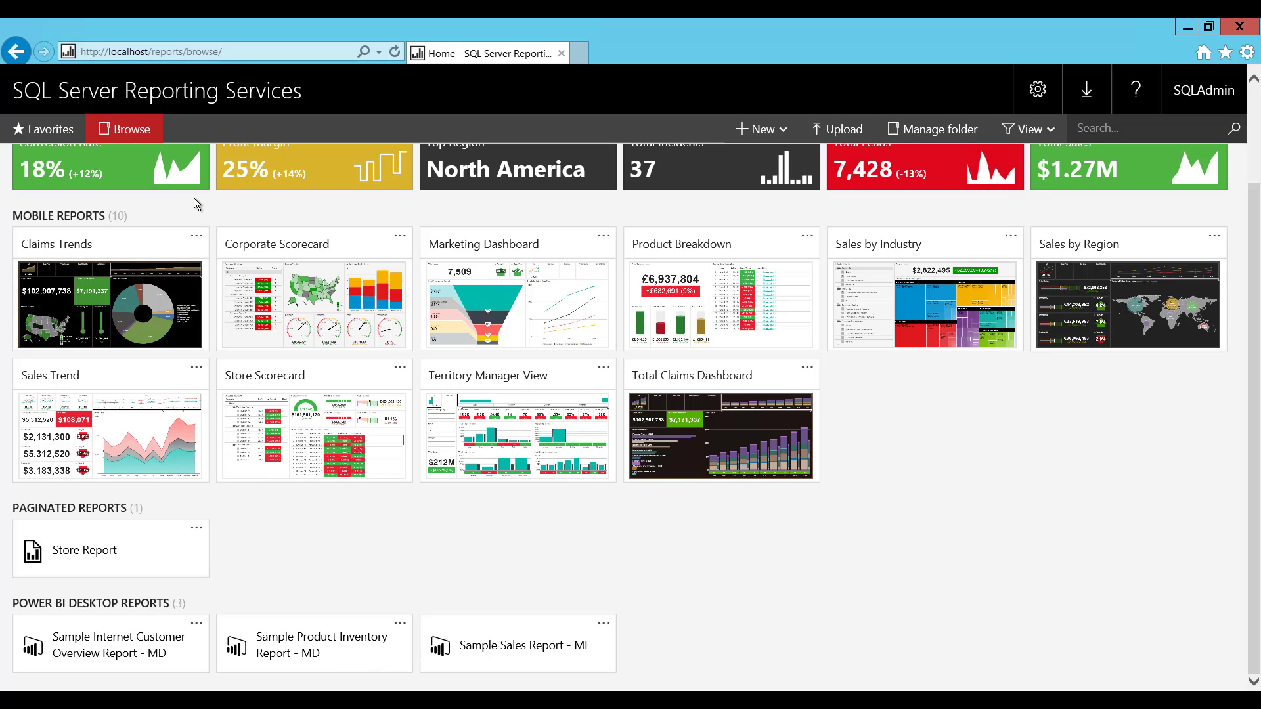
pyautogui.click(224, 54)
pyautogui.click(188, 51)
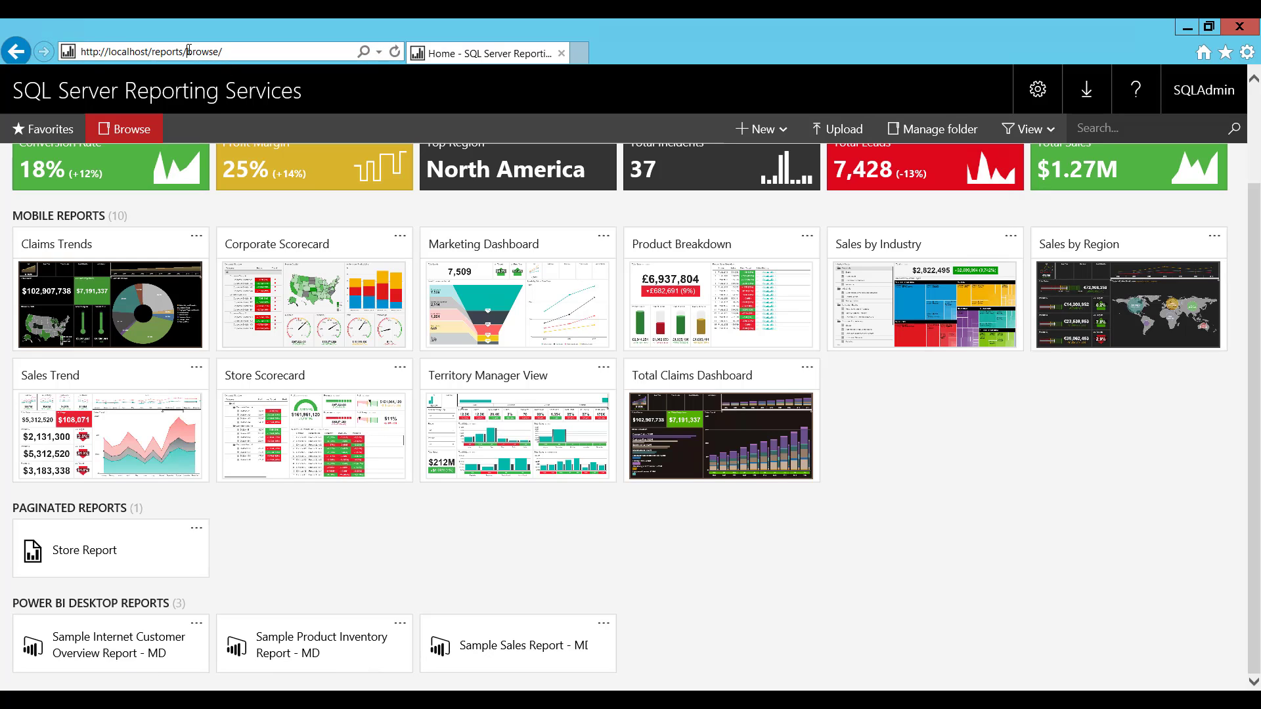
pyautogui.moveTo(188, 52); pyautogui.dragTo(81, 52)
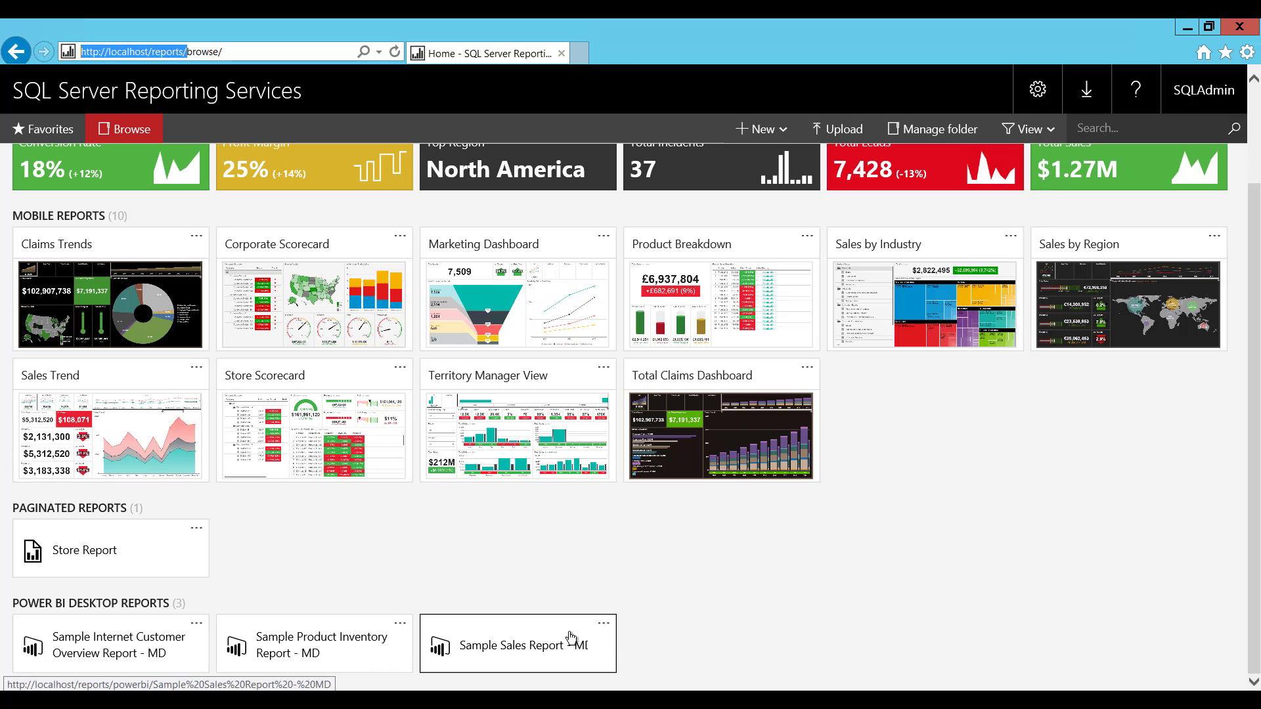
# Delete Sample Sales Report - MD from the portal and check the remaining Power BI Desktop reports.
pyautogui.click(604, 625)
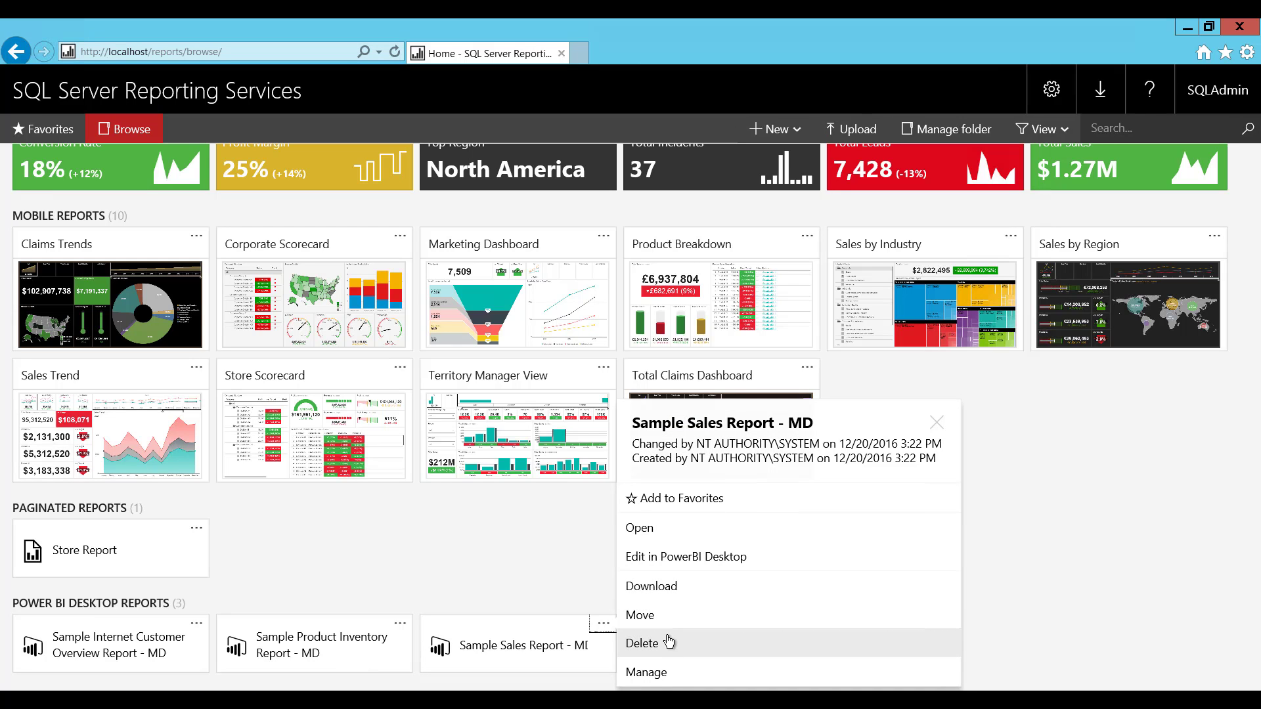
pyautogui.click(656, 642)
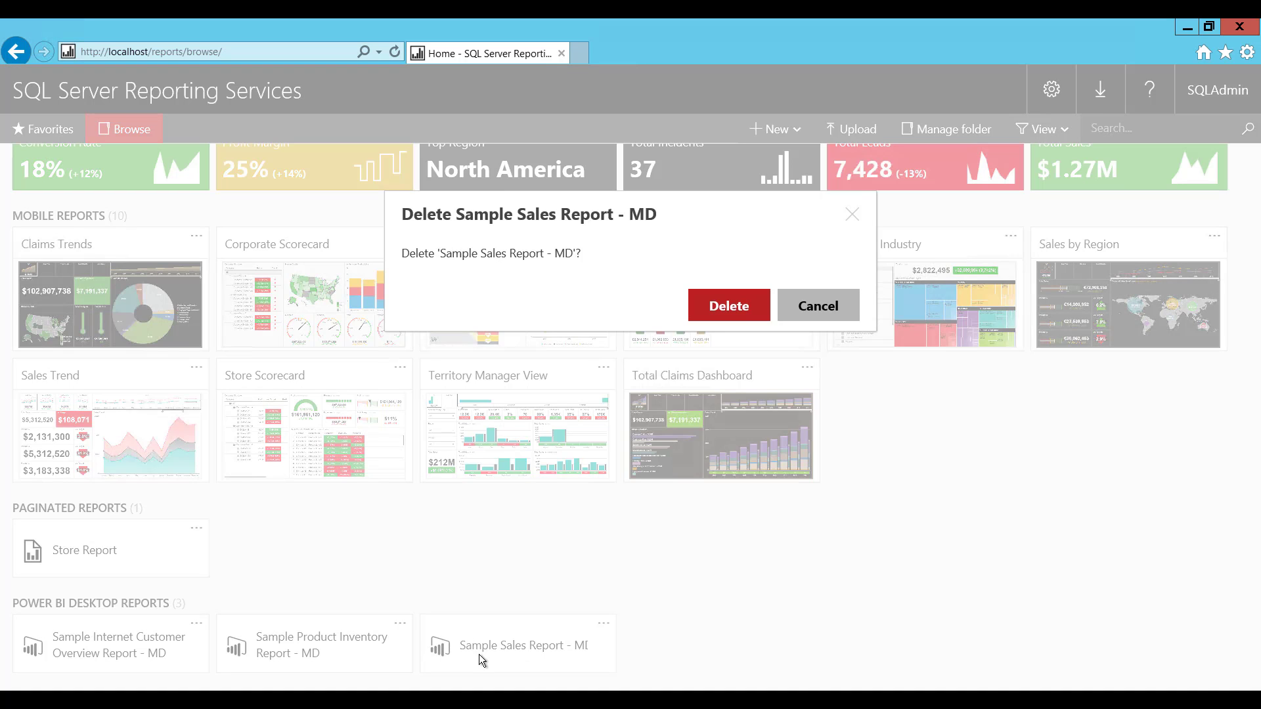
pyautogui.click(719, 314)
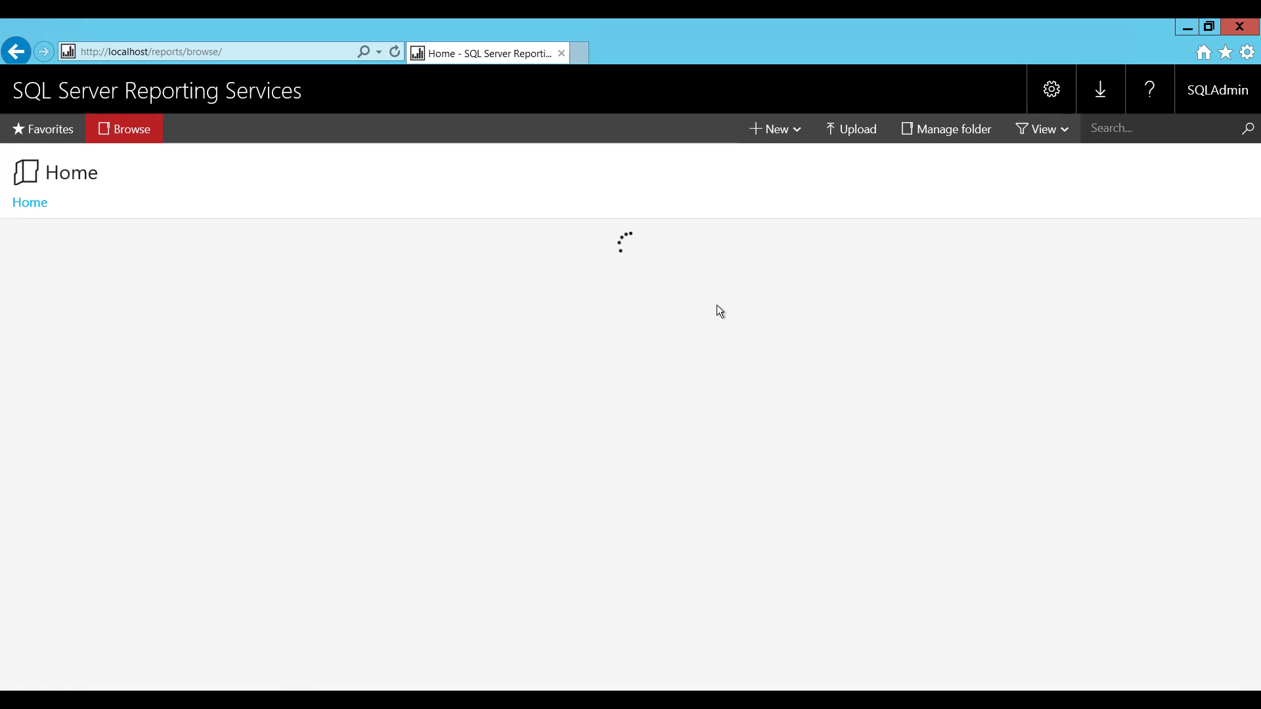
pyautogui.scroll(-2, 230, 689)
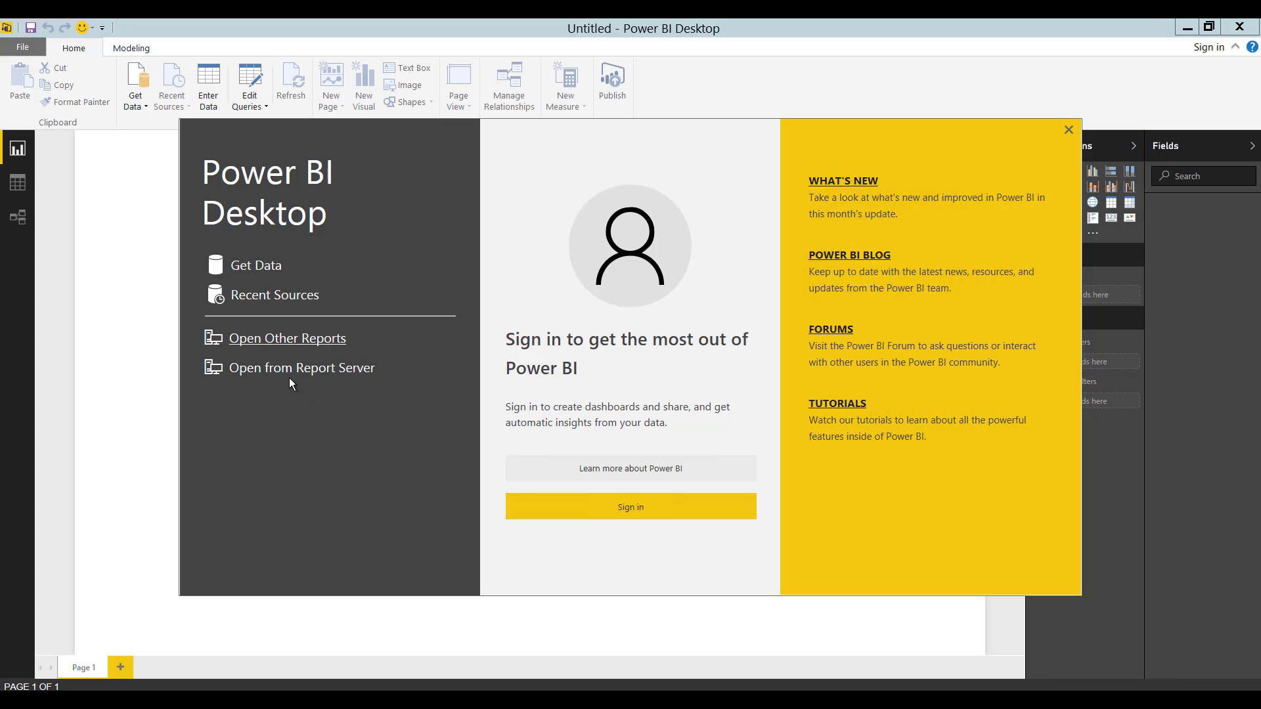
# In Power BI Desktop, open Sample Sales Report - MD from the desktop's Sample PowerBI Reports folder.
pyautogui.click(286, 344)
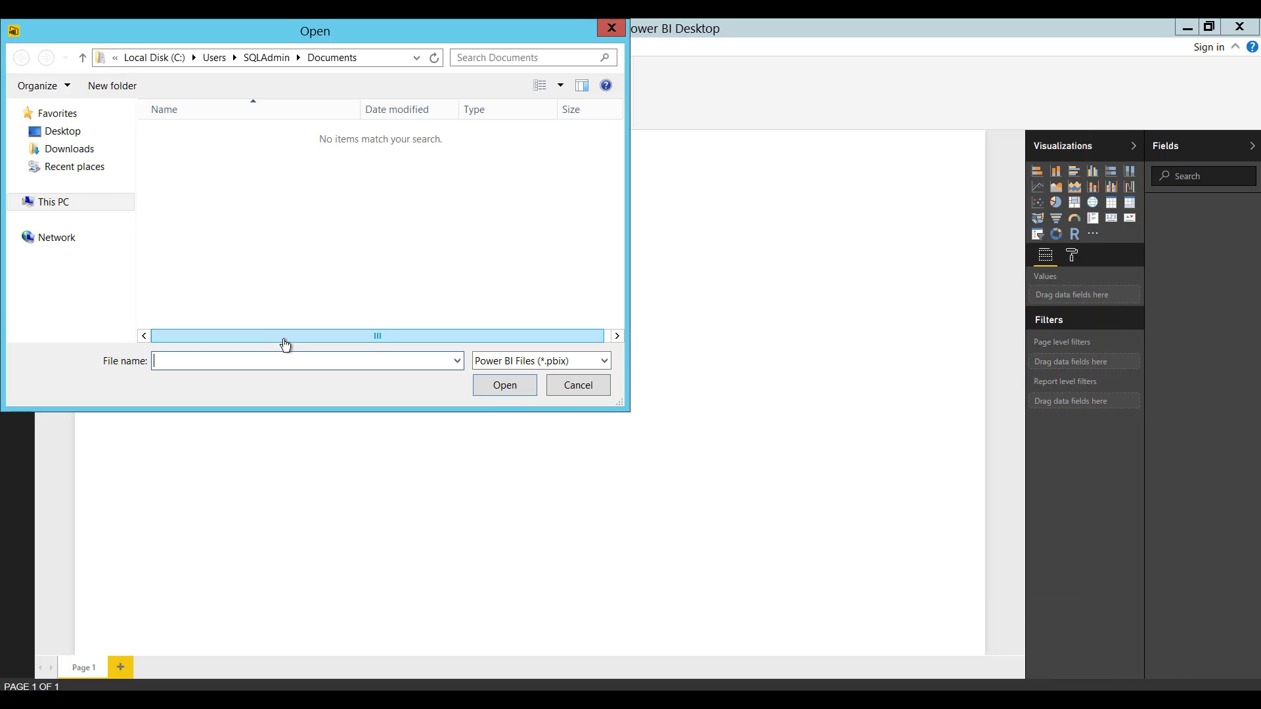
pyautogui.click(59, 130)
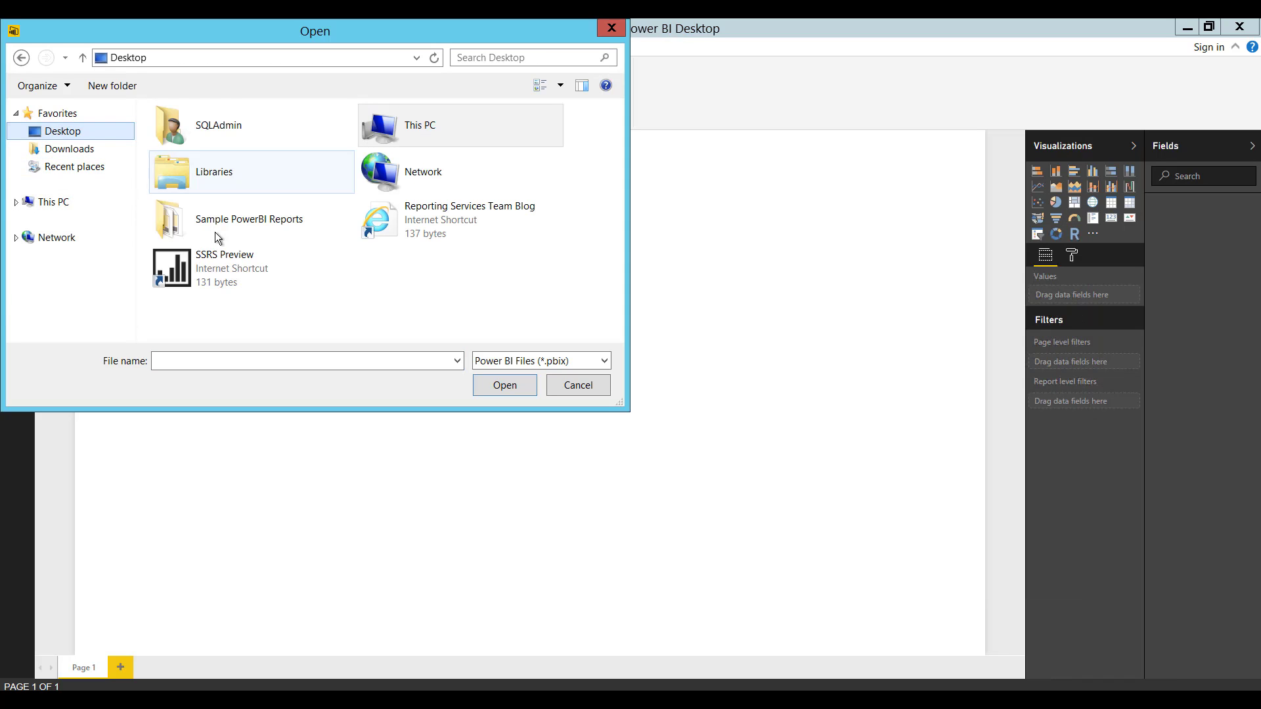
pyautogui.click(266, 170)
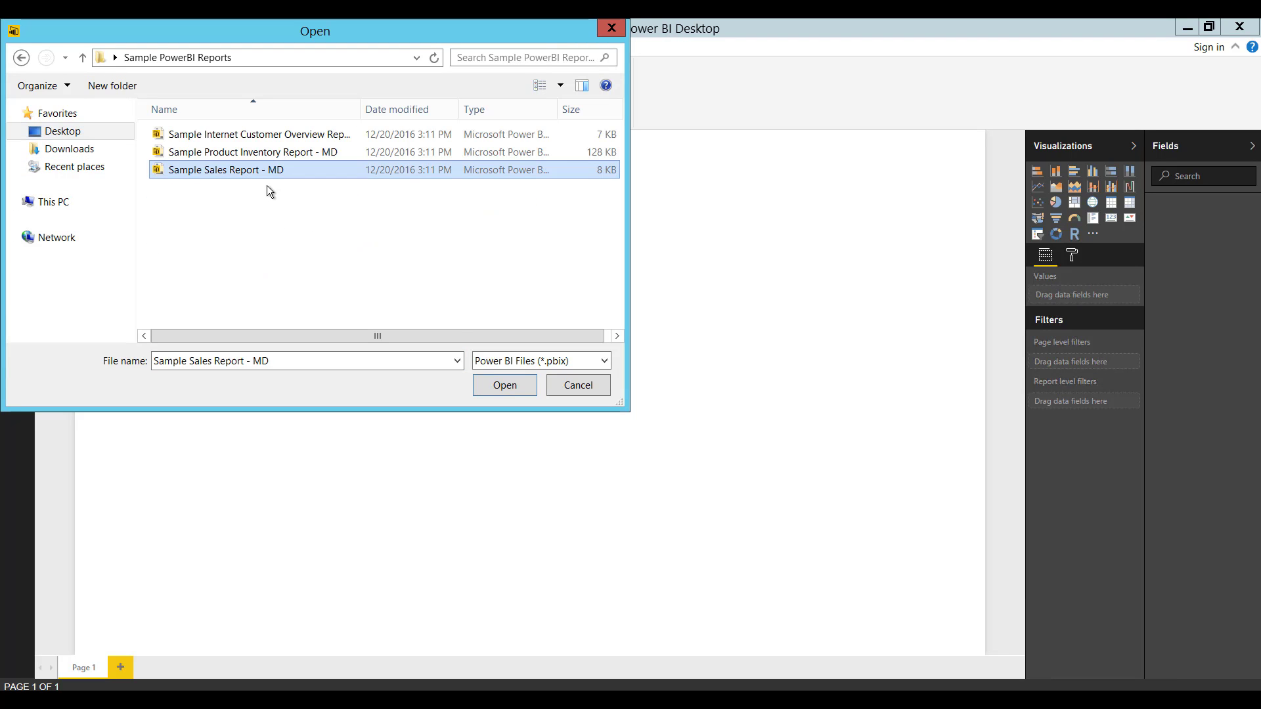
pyautogui.click(530, 391)
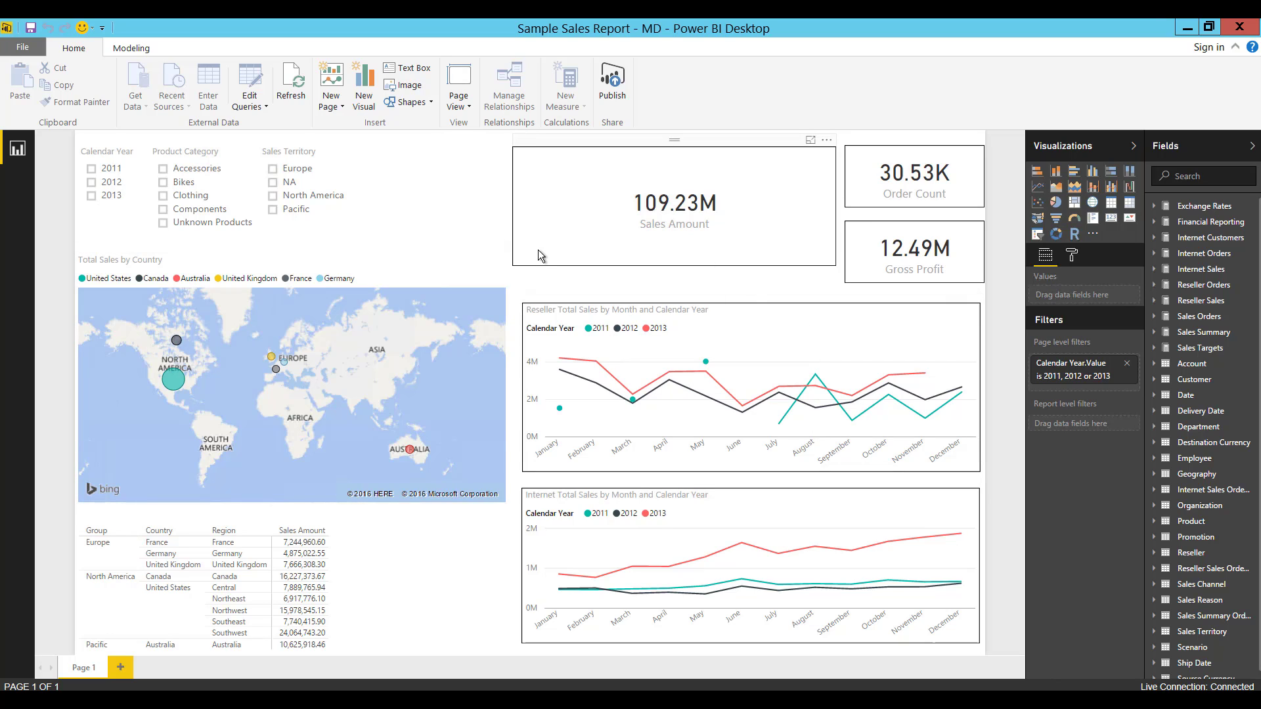
pyautogui.click(26, 47)
pyautogui.moveTo(66, 186)
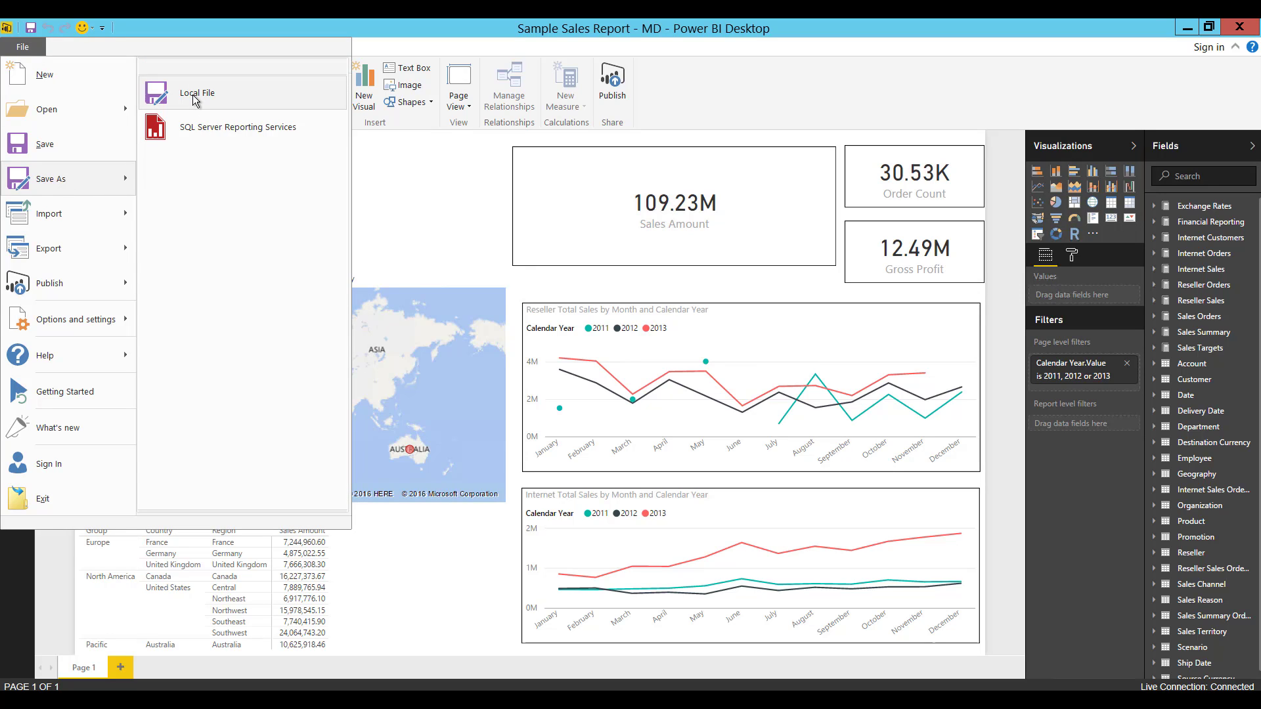
pyautogui.click(254, 134)
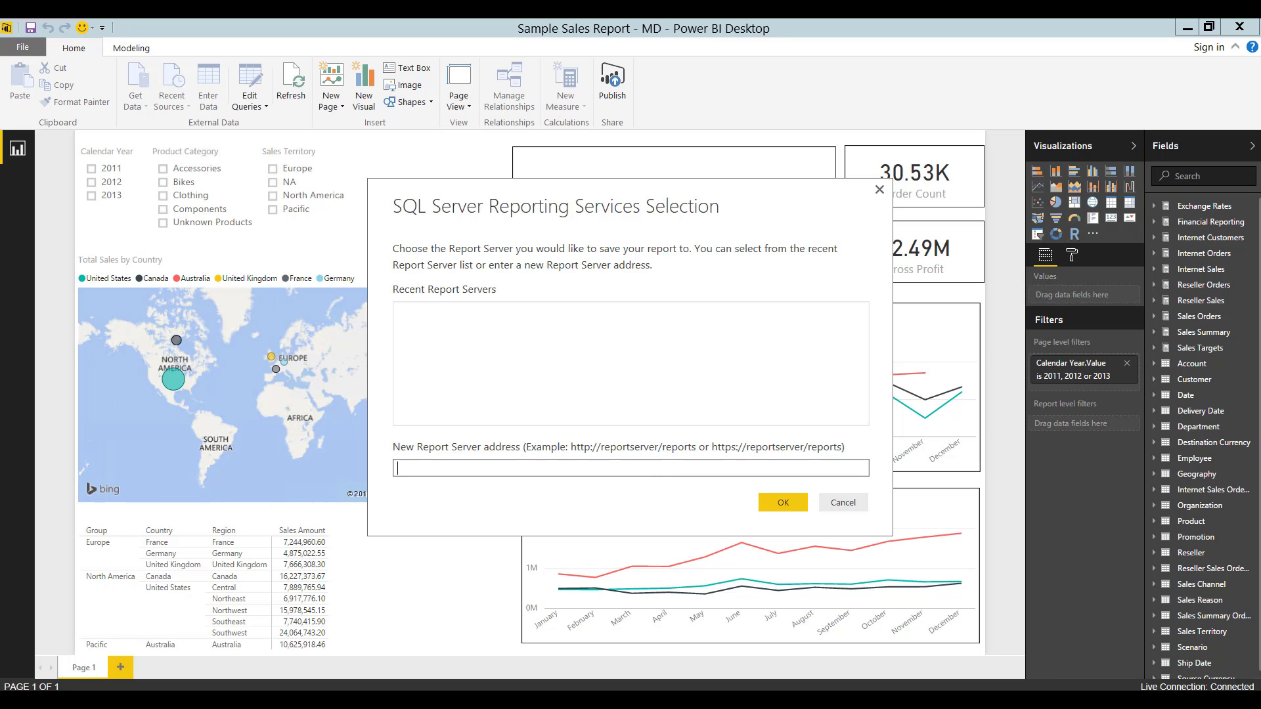
pyautogui.moveTo(161, 700)
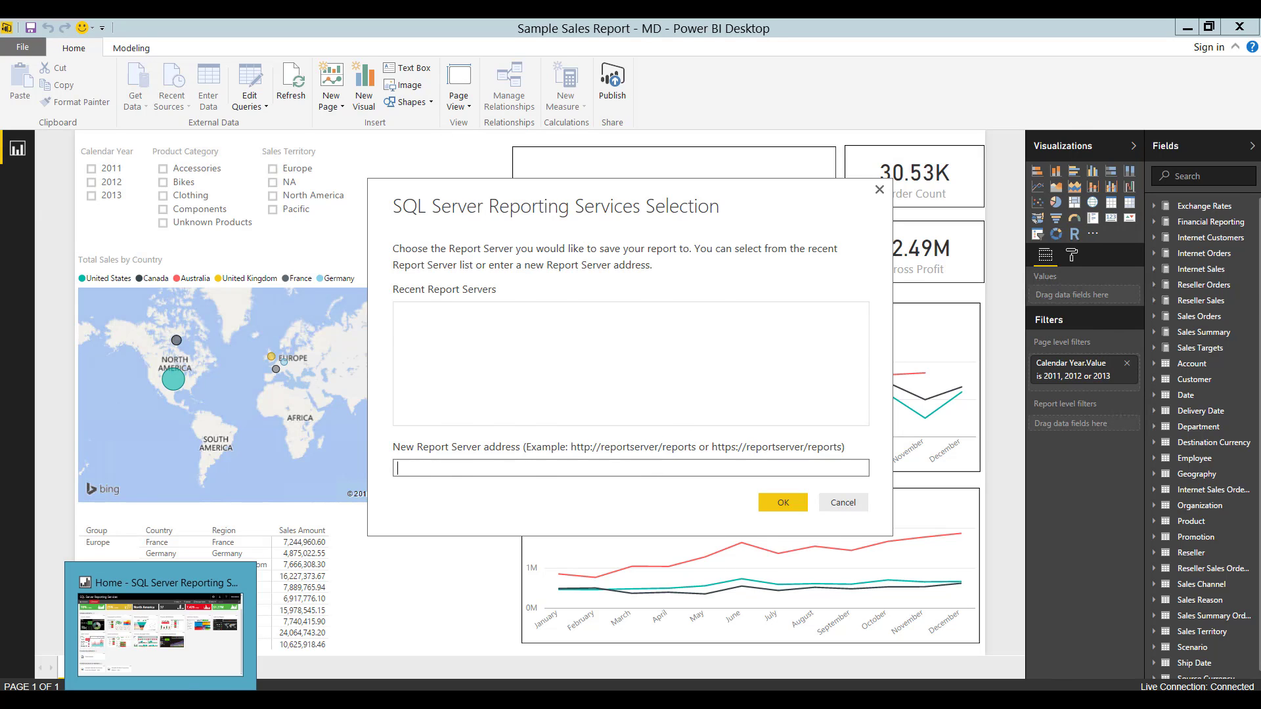
pyautogui.click(160, 630)
pyautogui.click(182, 52)
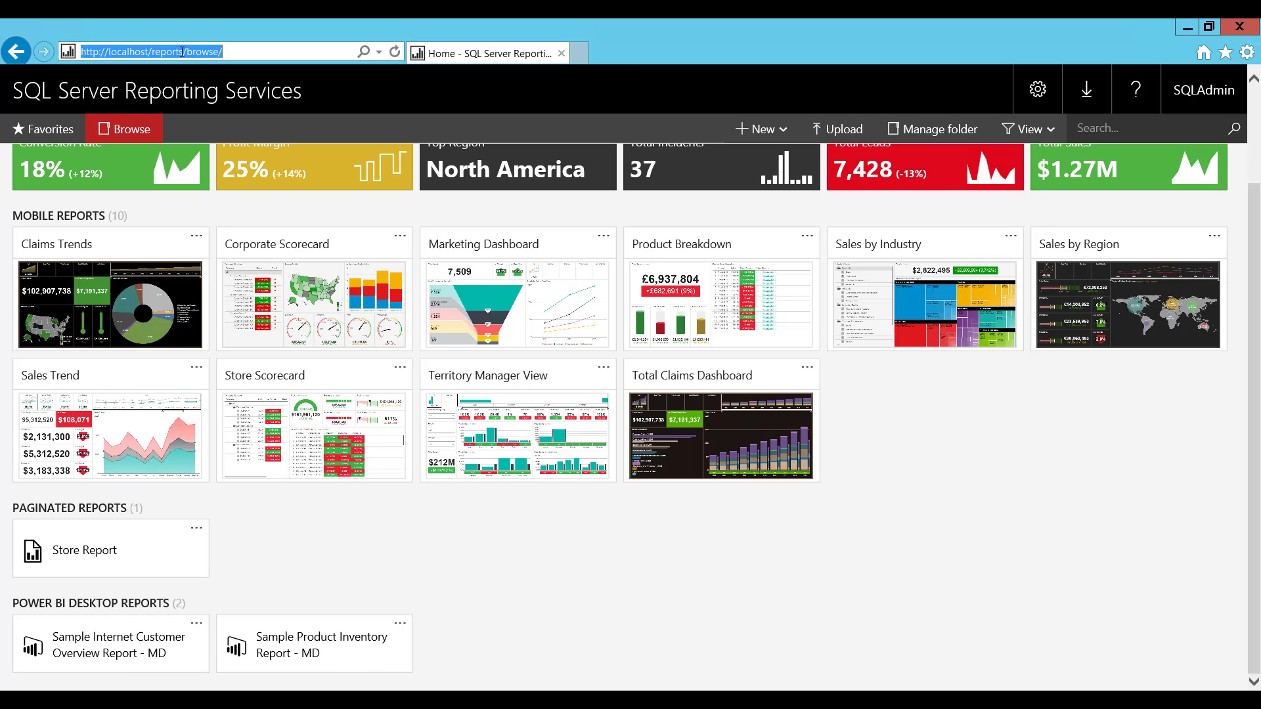
pyautogui.click(182, 52)
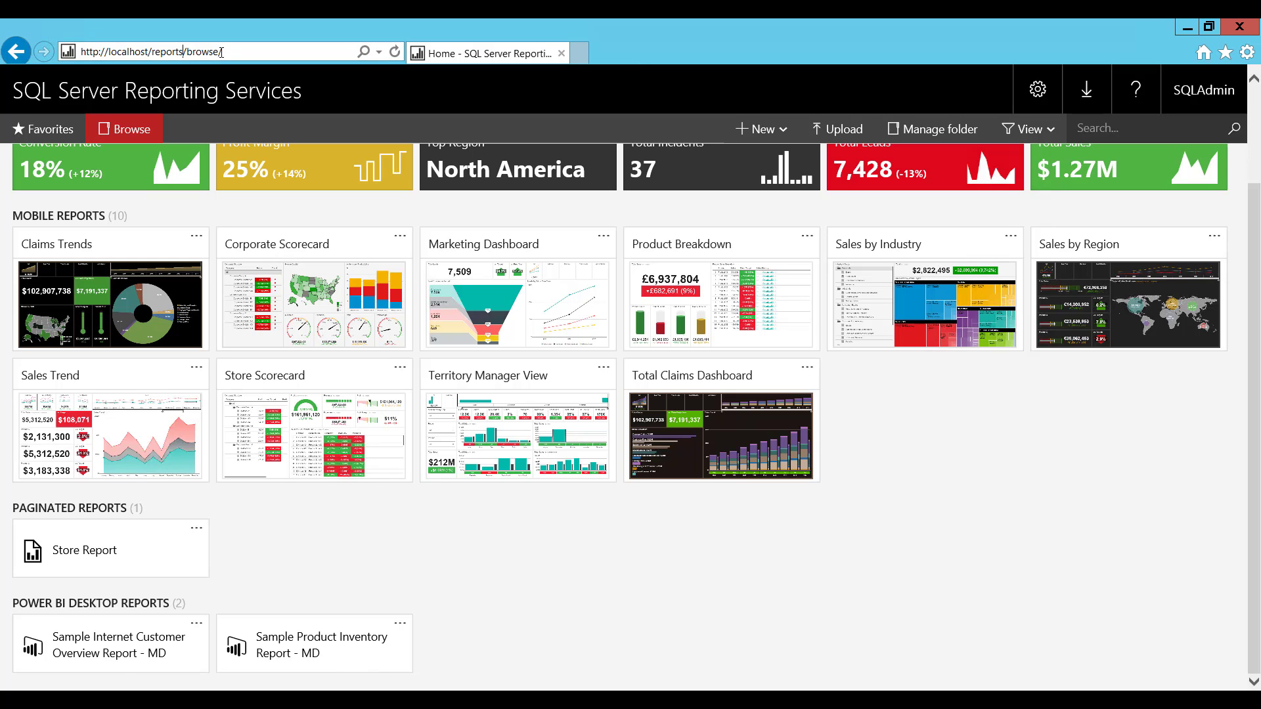
pyautogui.hotkey('shift', 'Home')
pyautogui.hotkey('ctrl', 'c')
pyautogui.hotkey('alt', 'Tab')
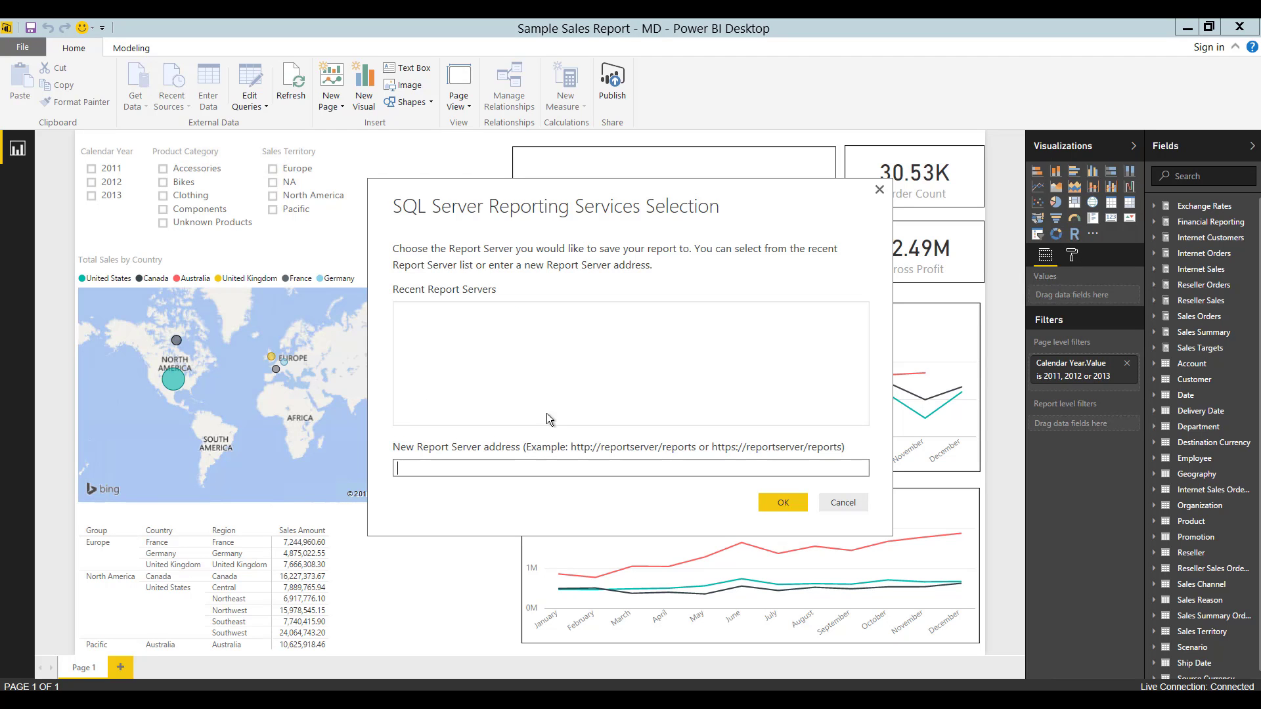
pyautogui.hotkey('ctrl', 'v')
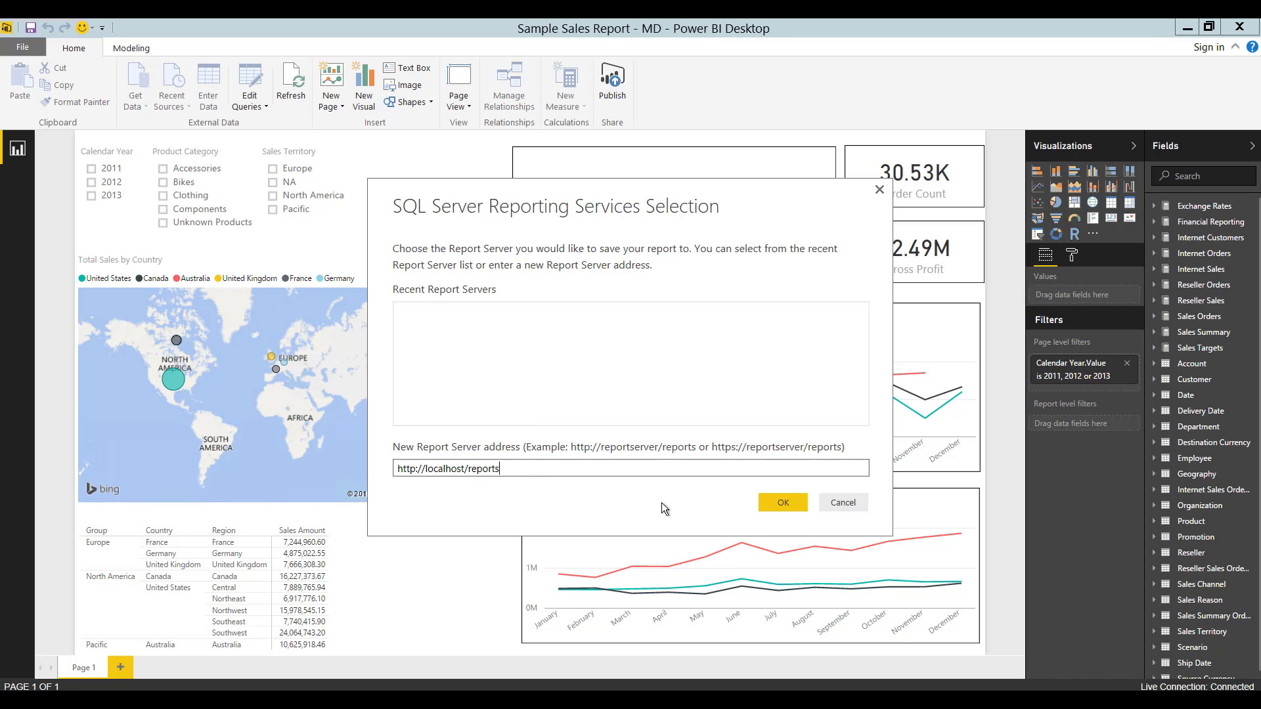
# Connect to the entered report server and save the report there as Sample Sales Report - MD.pbix.
pyautogui.click(779, 510)
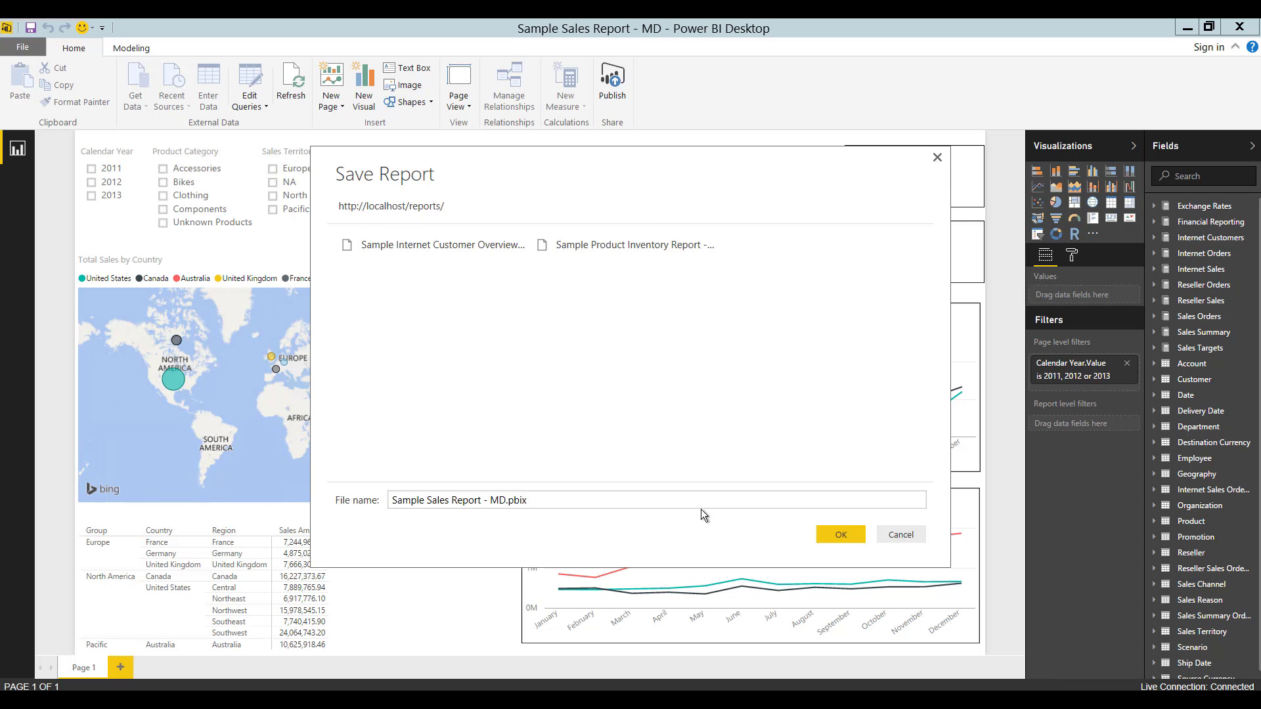
pyautogui.press('Return')
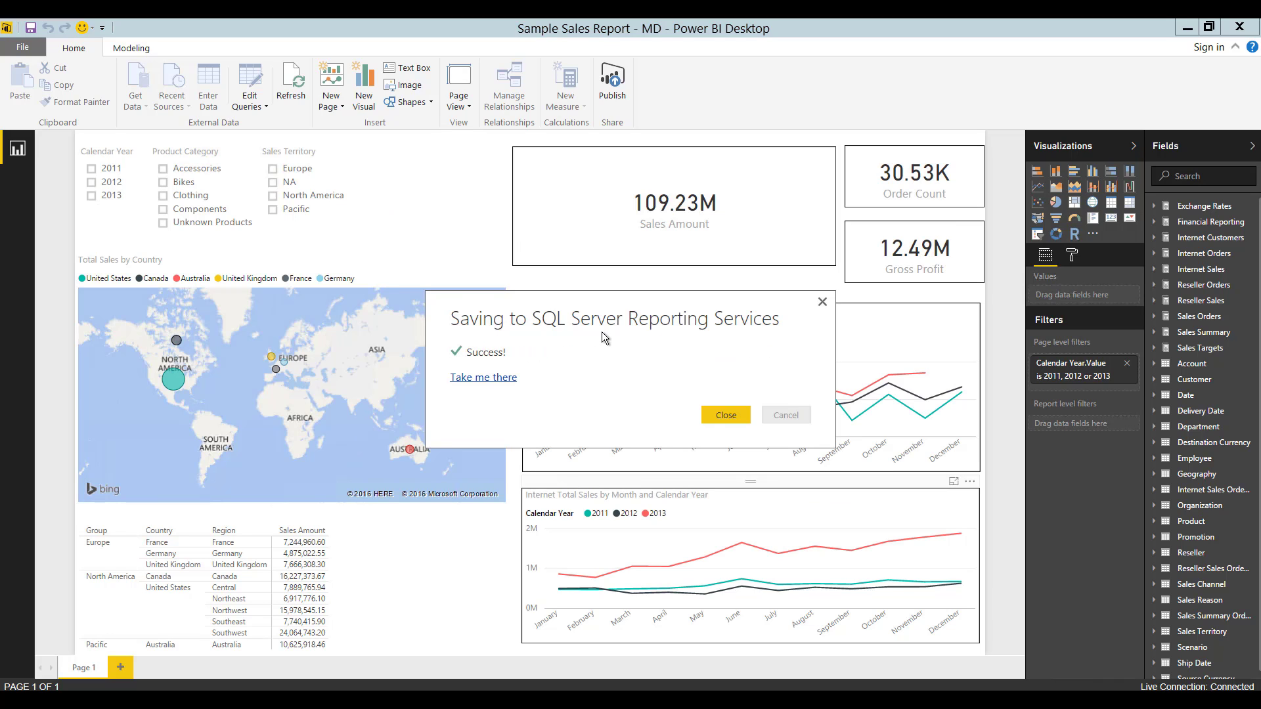
pyautogui.click(723, 416)
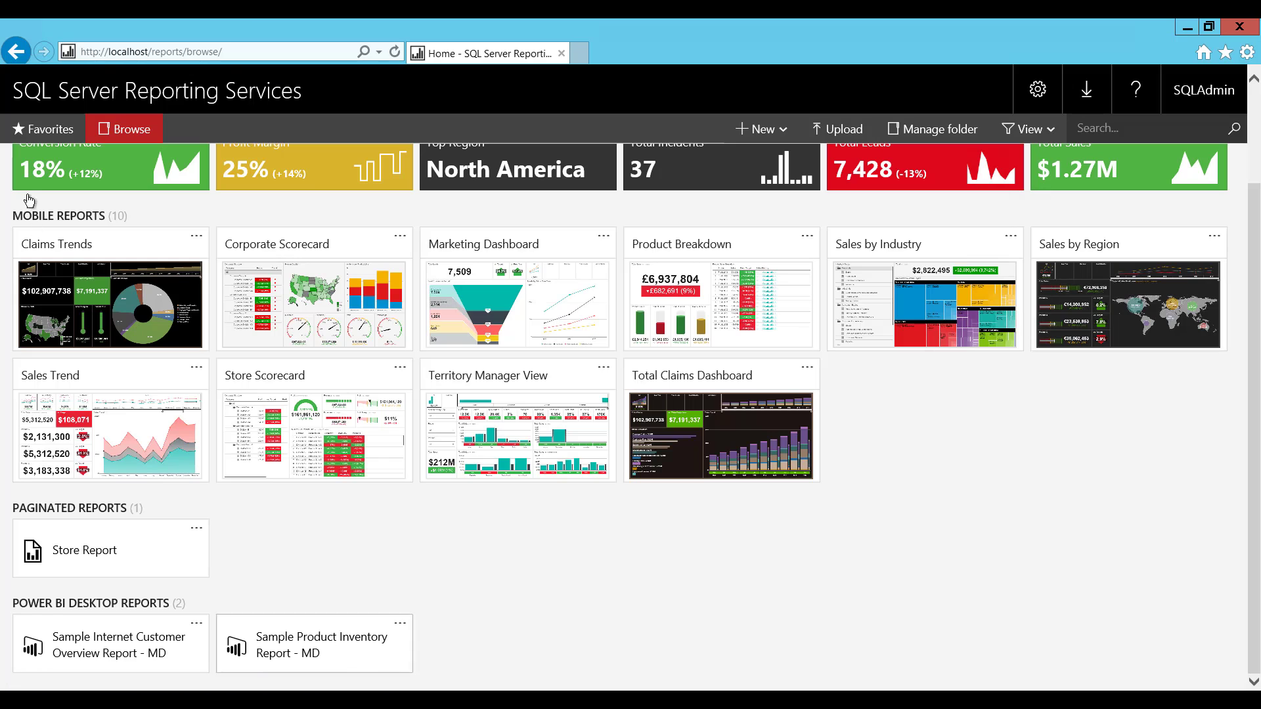
# Refresh the web portal's home page and check the Power BI Desktop reports for Sample Sales Report - MD.
pyautogui.click(396, 53)
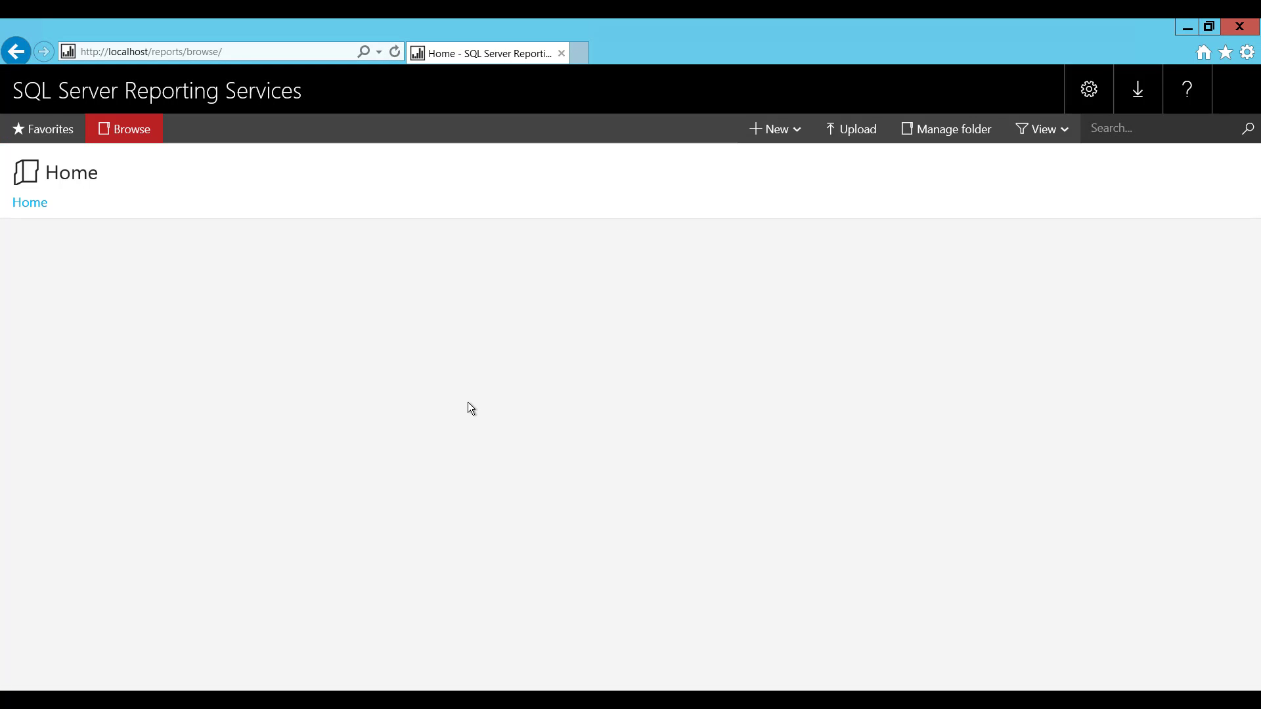
pyautogui.scroll(-2, 468, 402)
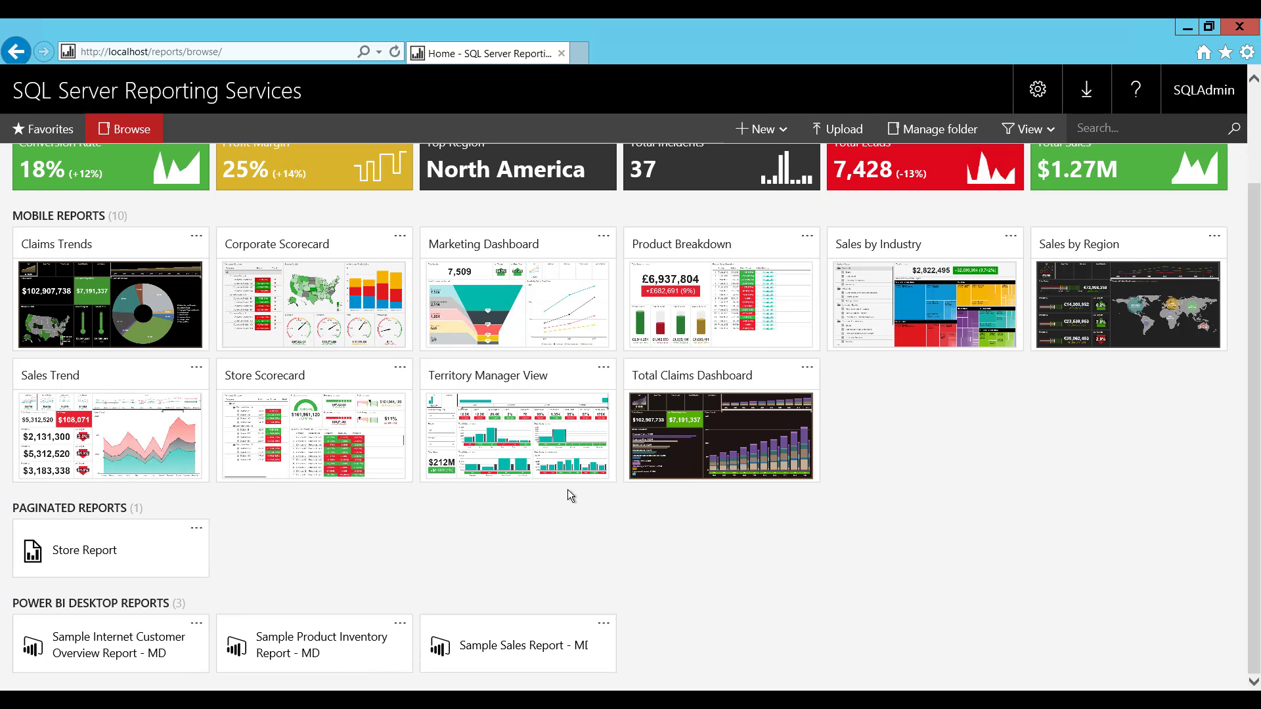
pyautogui.scroll(2, 571, 493)
pyautogui.scroll(-2, 593, 500)
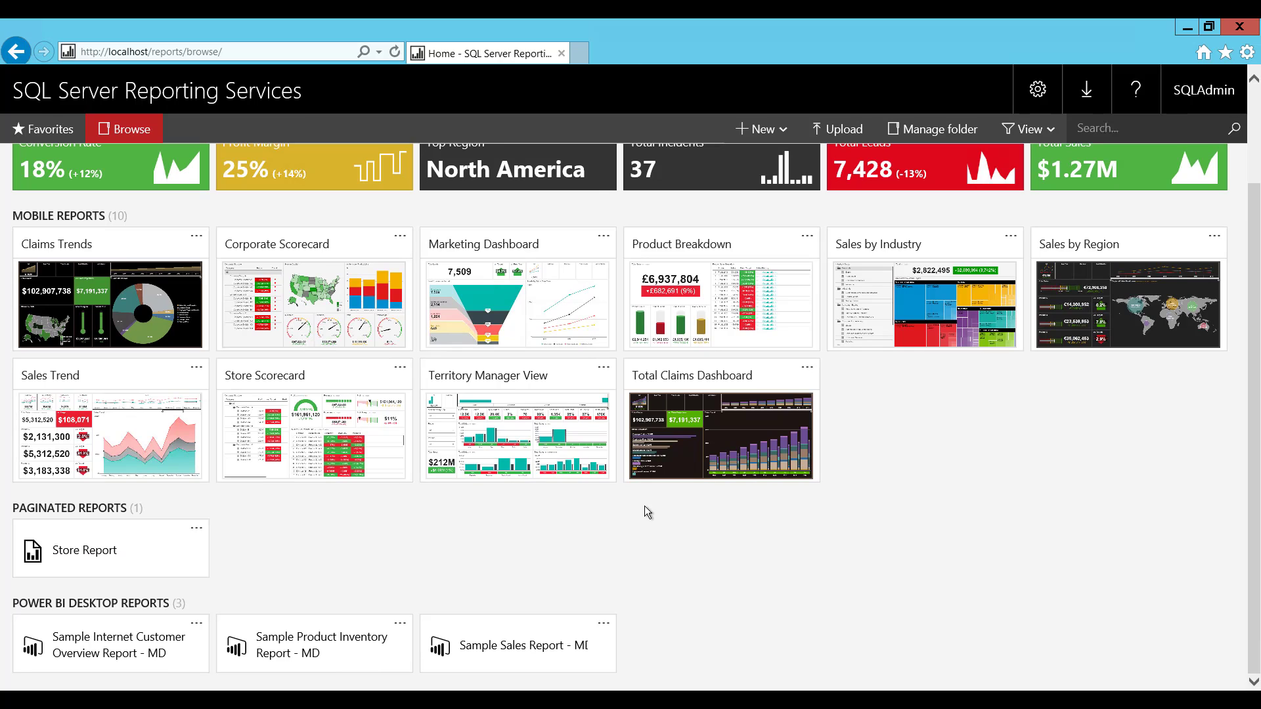